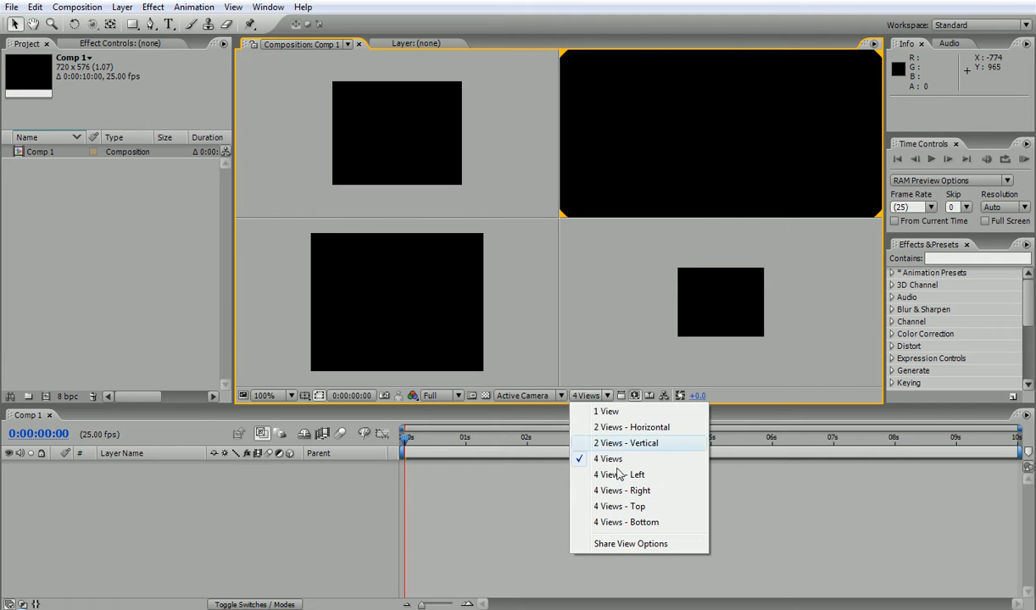
Switch the composition to 1 View and import earth_map from the MyImages folder as footage
{"action": "left_click", "coordinate": [606, 411]}
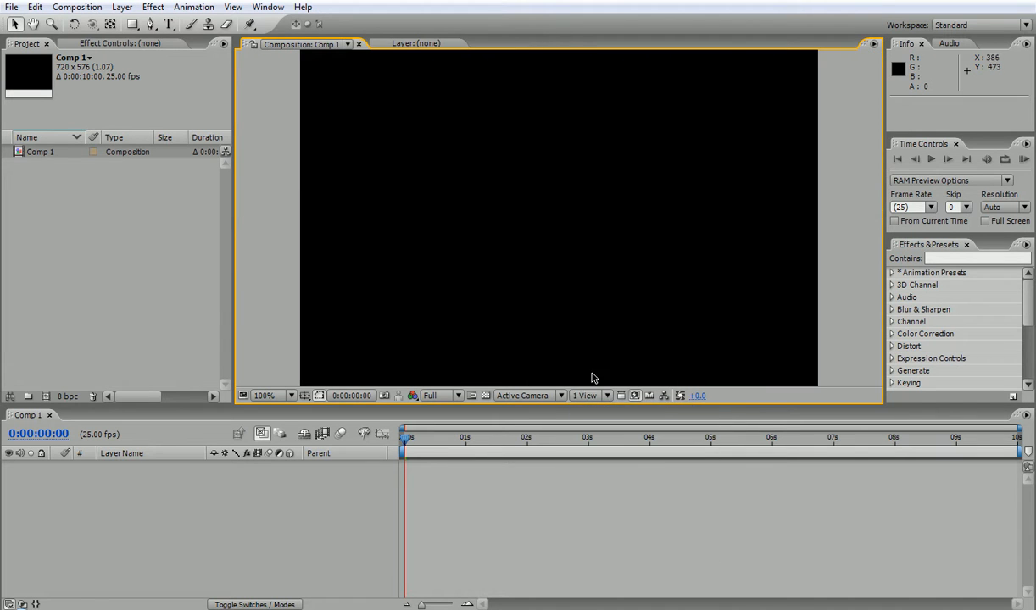
{"action": "left_click", "coordinate": [132, 253]}
{"action": "double_click", "coordinate": [131, 253]}
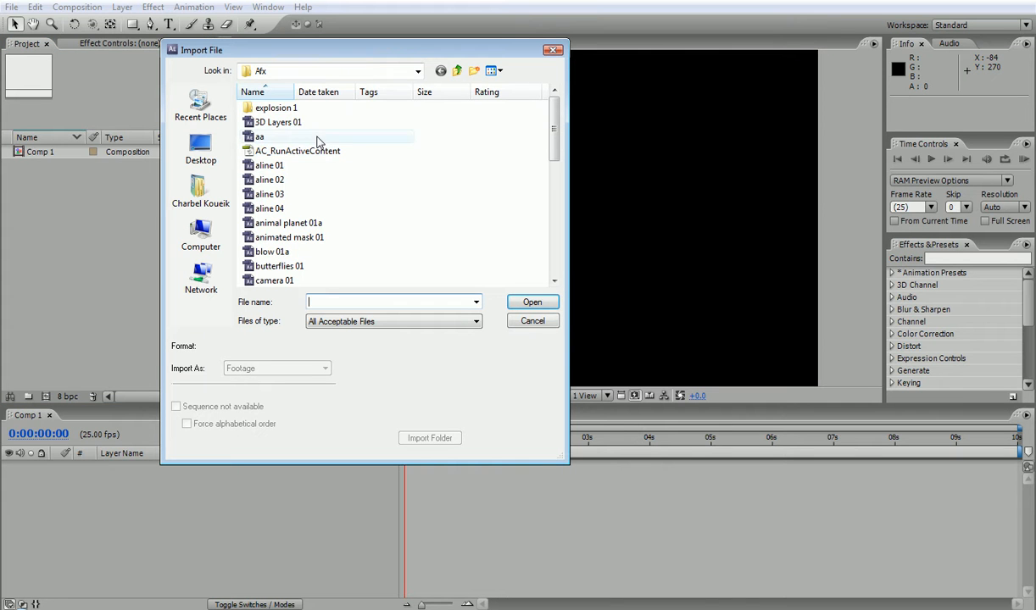
{"action": "left_click", "coordinate": [338, 71]}
{"action": "left_click", "coordinate": [284, 176]}
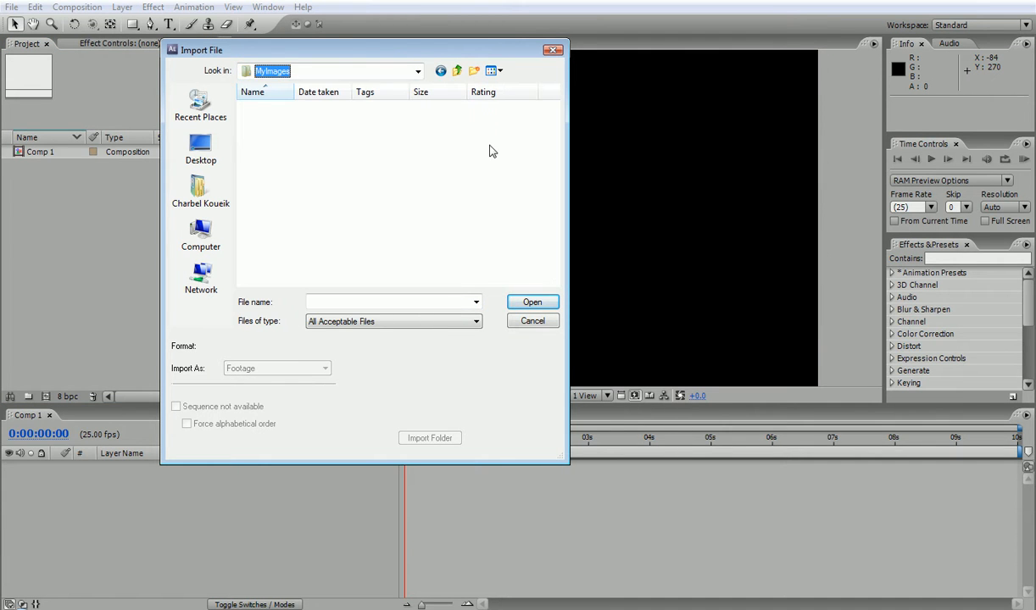
{"action": "left_click_drag", "start_coordinate": [555, 110], "coordinate": [554, 164]}
{"action": "left_click", "coordinate": [275, 197]}
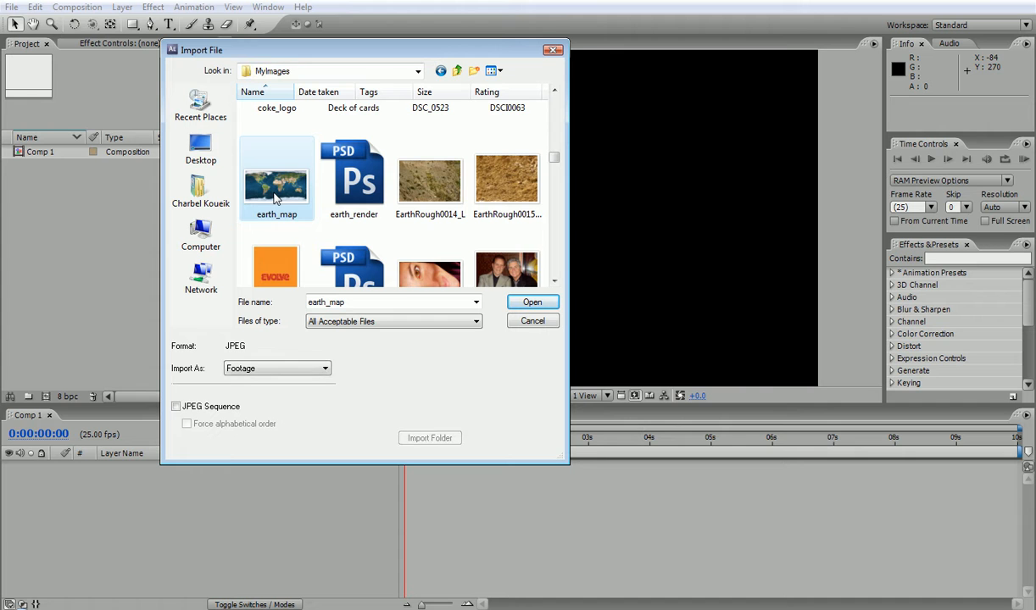
{"action": "left_click", "coordinate": [532, 303]}
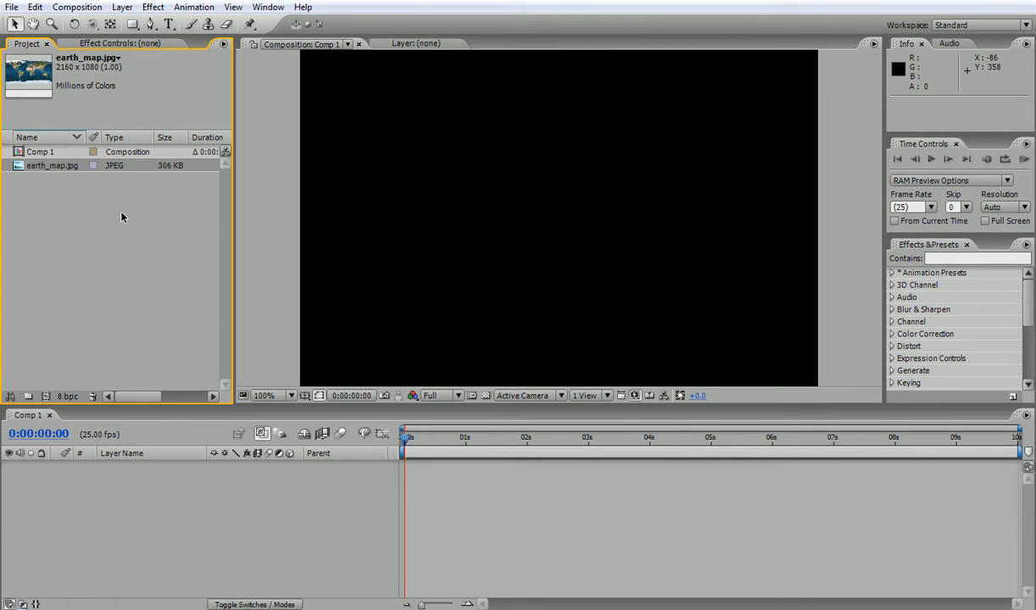
Add earth_map.jpg as a layer in Comp 1 and set its Scale to 36%
{"action": "left_click_drag", "start_coordinate": [58, 169], "coordinate": [77, 470]}
{"action": "left_click_drag", "start_coordinate": [468, 210], "coordinate": [573, 298]}
{"action": "key", "text": "ctrl+z"}
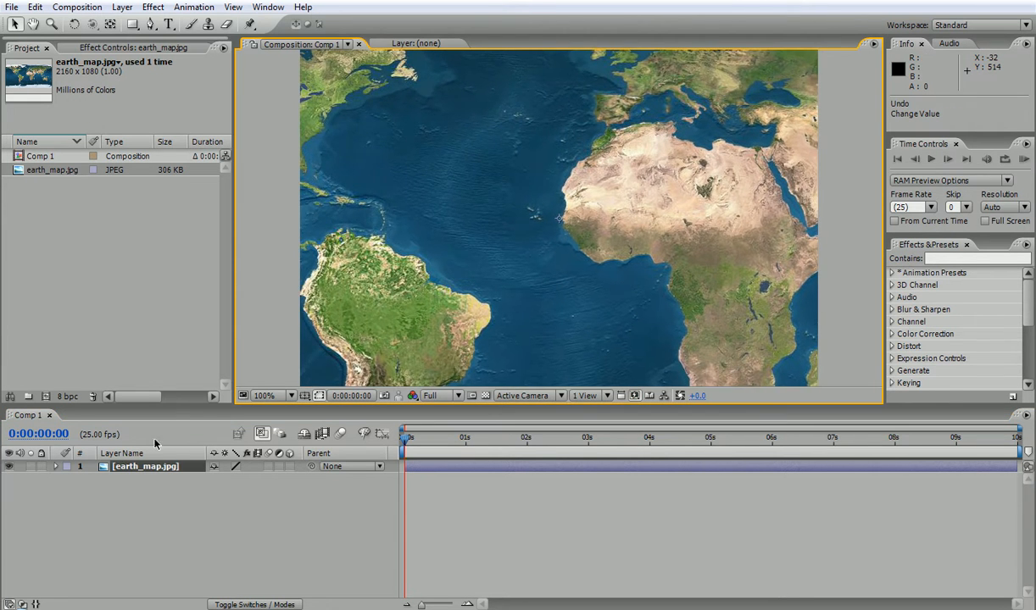
{"action": "left_click", "coordinate": [54, 466]}
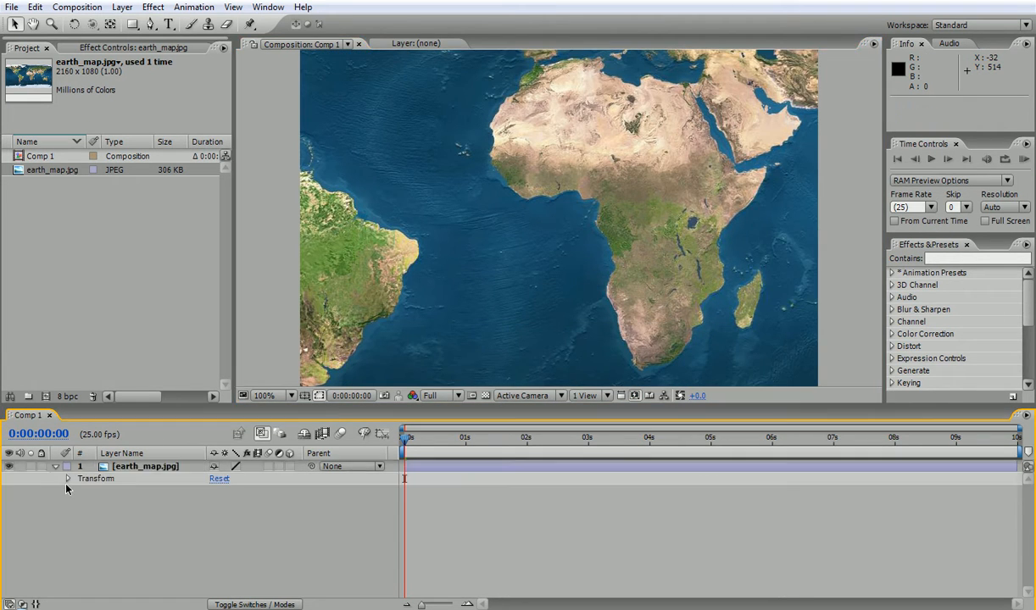
{"action": "left_click", "coordinate": [68, 479]}
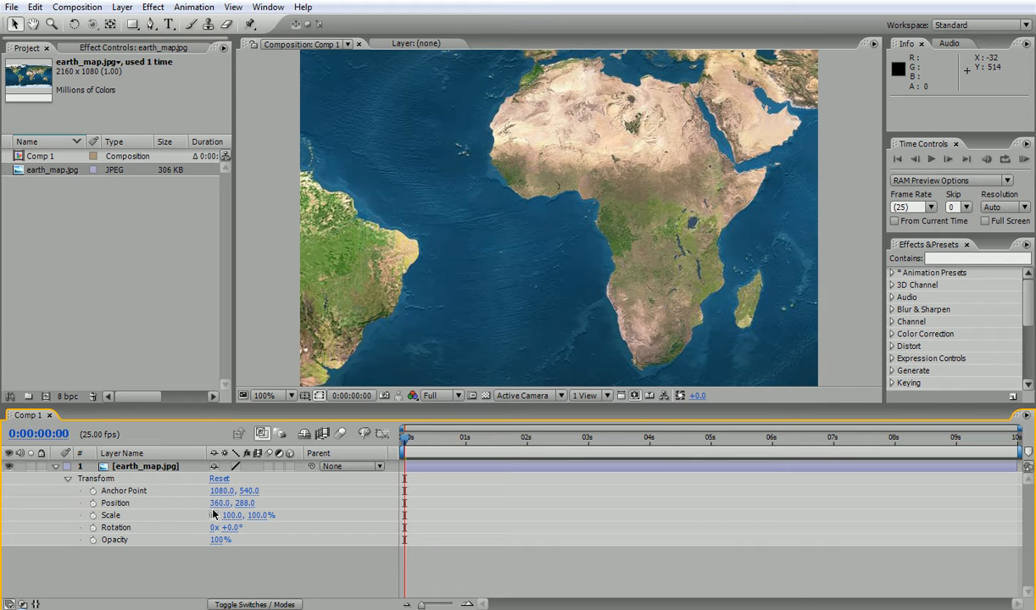
{"action": "left_click_drag", "start_coordinate": [231, 518], "coordinate": [182, 514]}
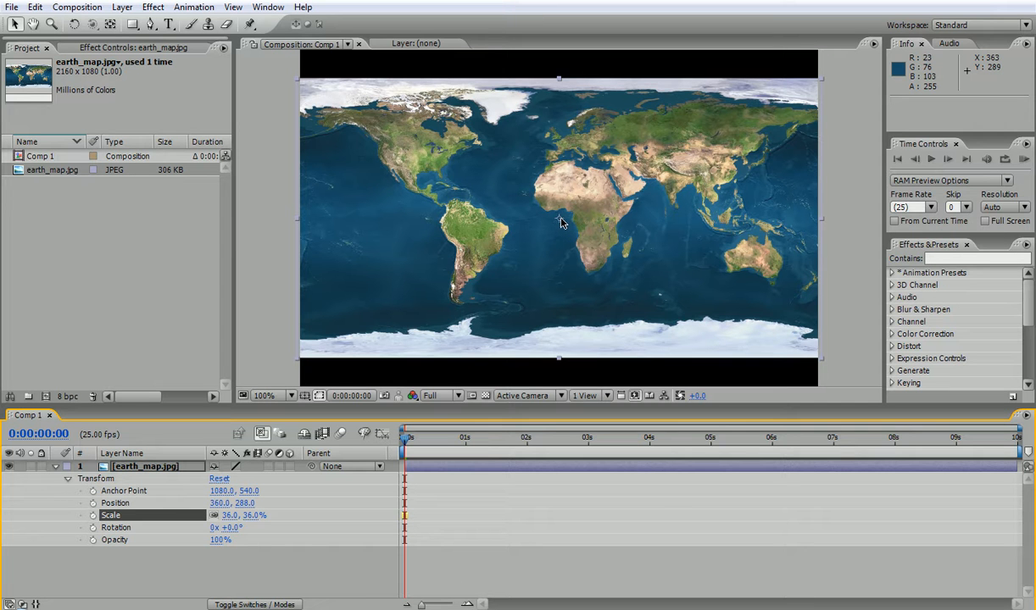
Try rotating the map layer to 5° and shifting its anchor point X to 1127, undoing each change
{"action": "mouse_move", "coordinate": [229, 527]}
{"action": "left_mouse_down"}
{"action": "mouse_move", "coordinate": [272, 524]}
{"action": "mouse_move", "coordinate": [258, 521]}
{"action": "mouse_move", "coordinate": [269, 515]}
{"action": "mouse_move", "coordinate": [226, 520]}
{"action": "left_mouse_up"}
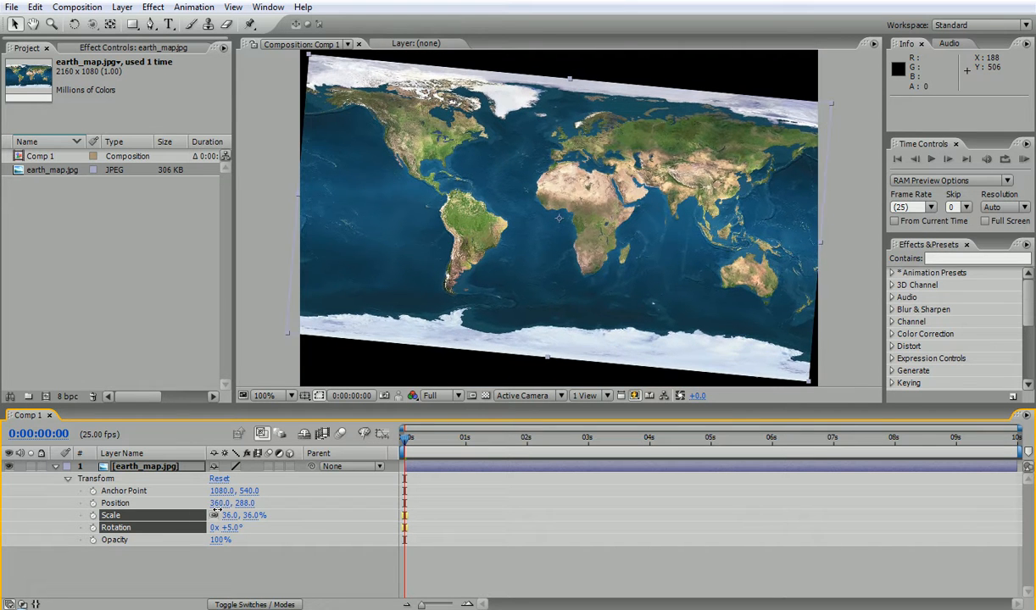
{"action": "key", "text": "ctrl+z"}
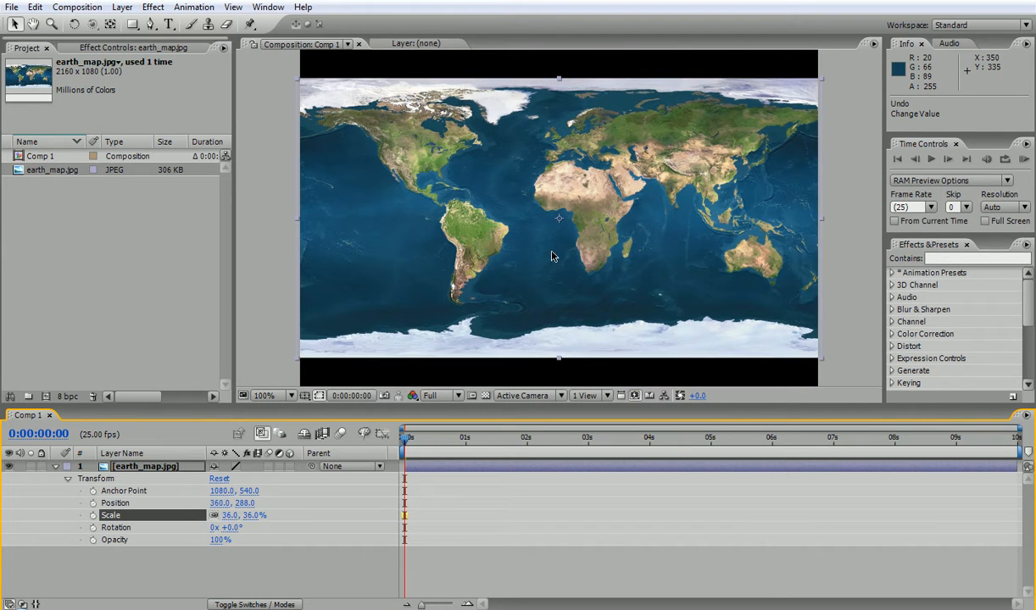
{"action": "left_click_drag", "start_coordinate": [222, 494], "coordinate": [178, 441]}
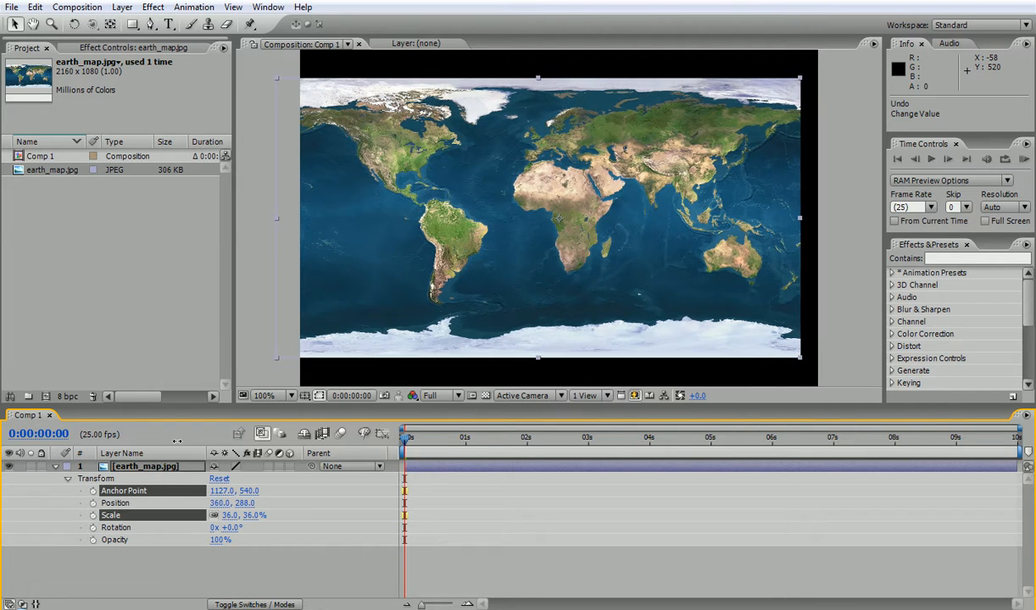
{"action": "key", "text": "ctrl+z"}
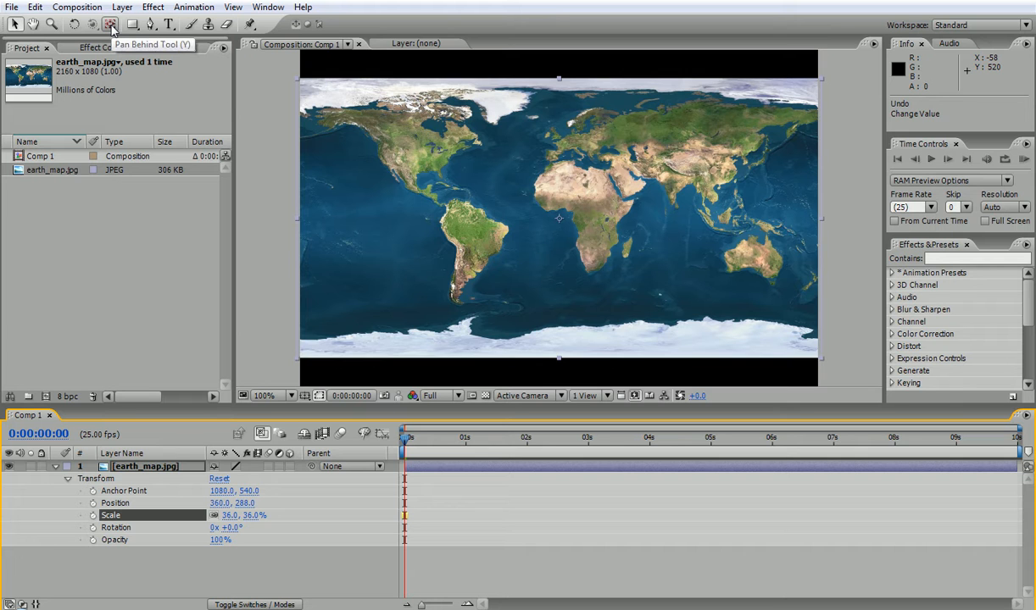
Move the map's anchor point to the image's upper-left corner with the Pan Behind tool, at about 7.4, 6.7
{"action": "left_click", "coordinate": [110, 26]}
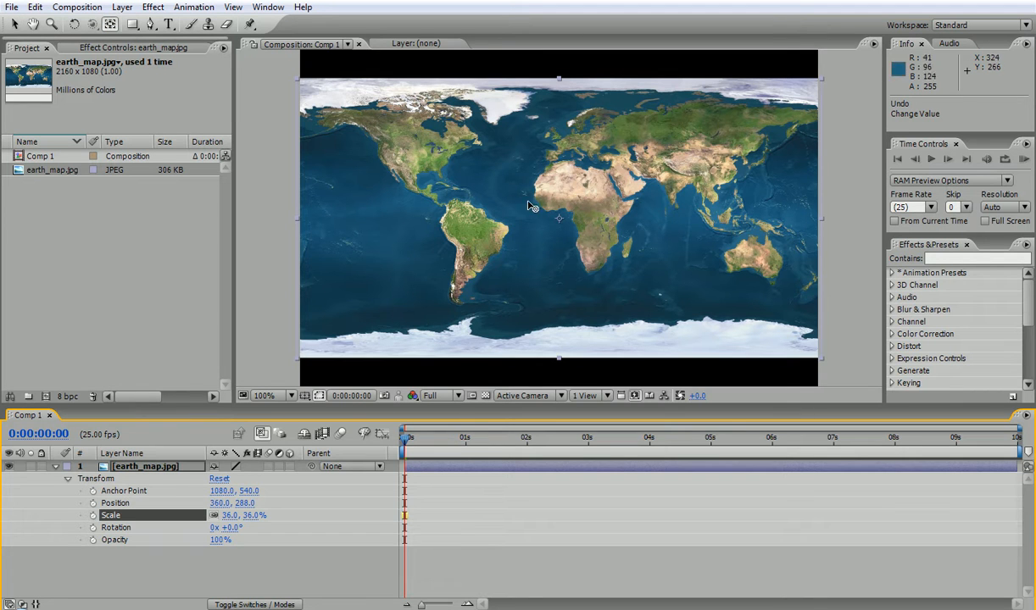
{"action": "left_click_drag", "start_coordinate": [561, 223], "coordinate": [297, 83]}
Try rotating the map about 7.6° around its corner anchor with the Rotation tool, and undo the rotation
{"action": "left_click", "coordinate": [74, 24]}
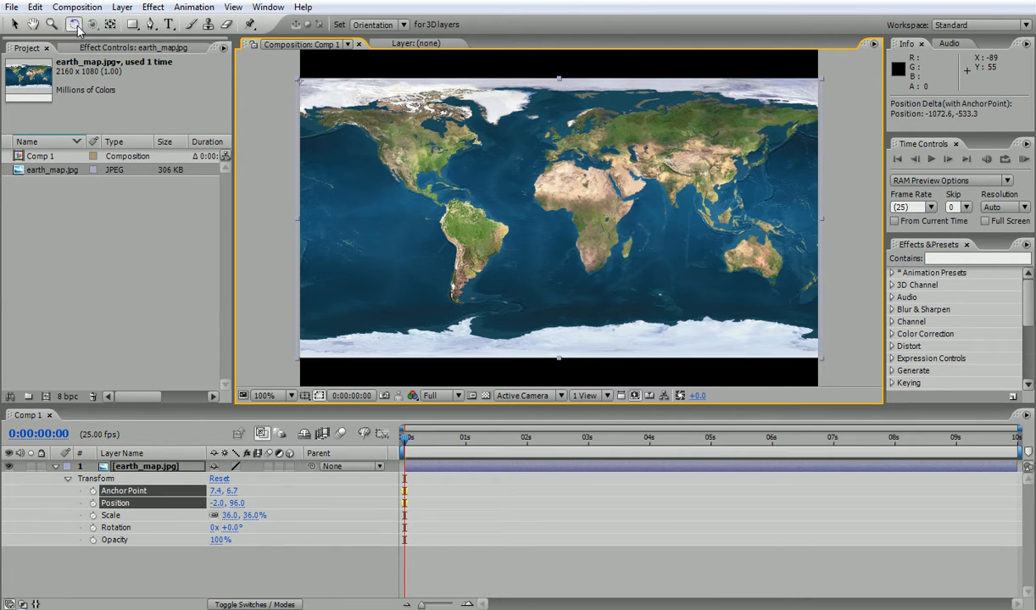
{"action": "left_click_drag", "start_coordinate": [408, 156], "coordinate": [411, 118]}
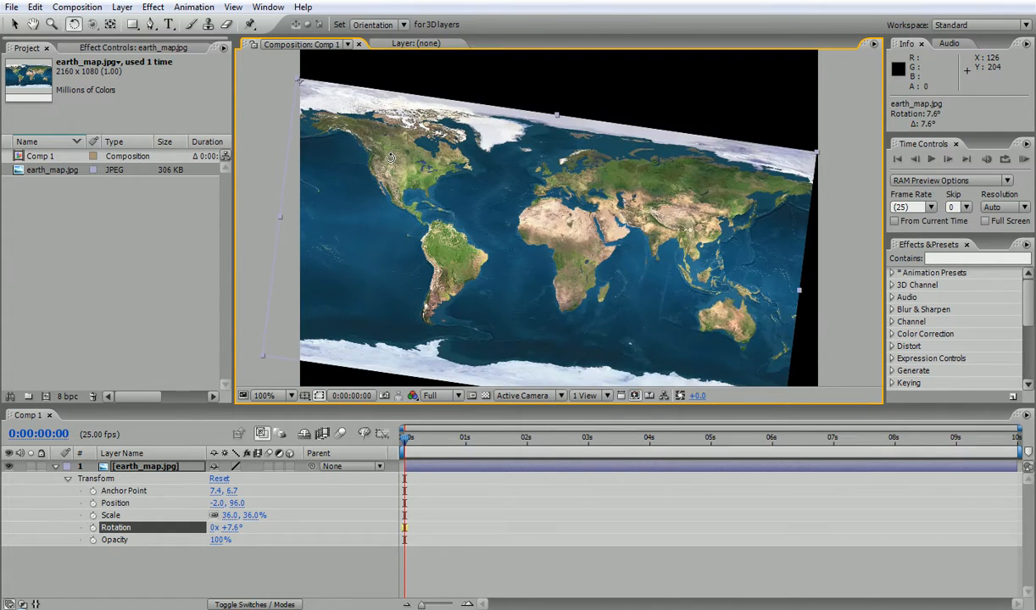
{"action": "key", "text": "ctrl+z"}
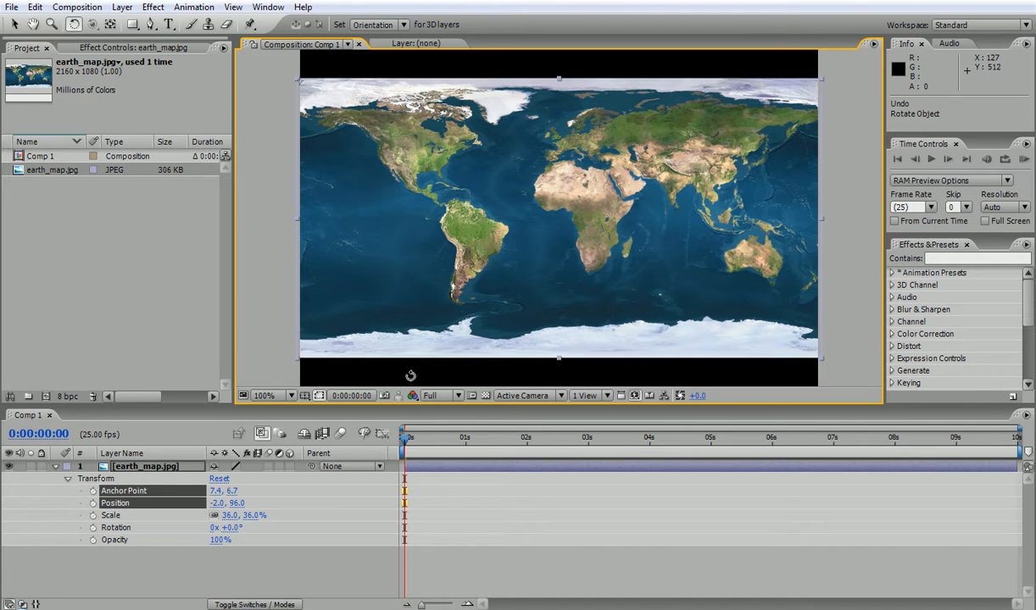
Start keyframing the map's Anchor Point and Rotation at 0:00:00:00, leaving Position without keyframes
{"action": "left_click", "coordinate": [93, 490]}
{"action": "left_click", "coordinate": [93, 502]}
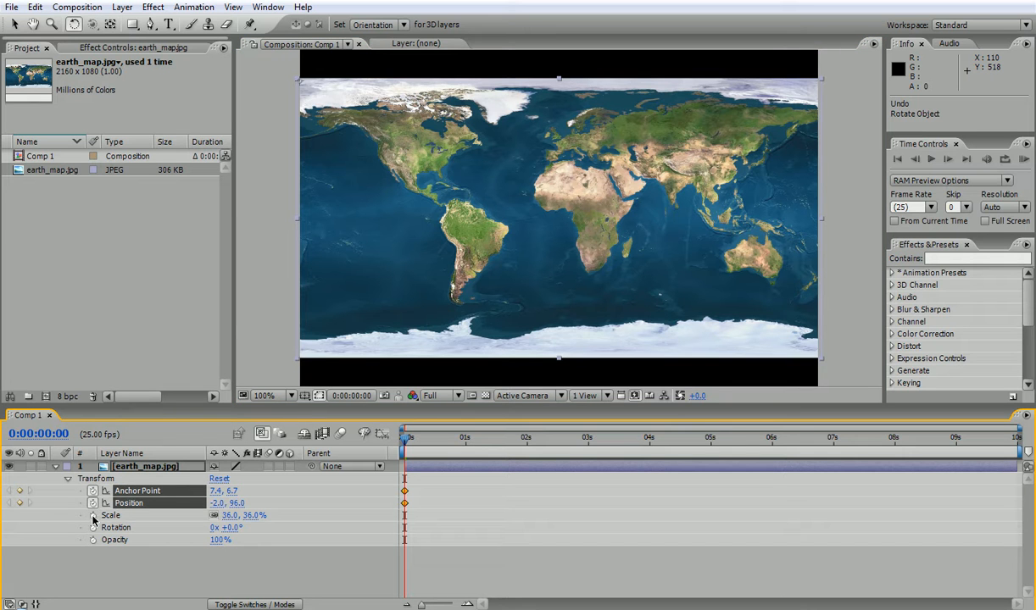
{"action": "left_click", "coordinate": [94, 527]}
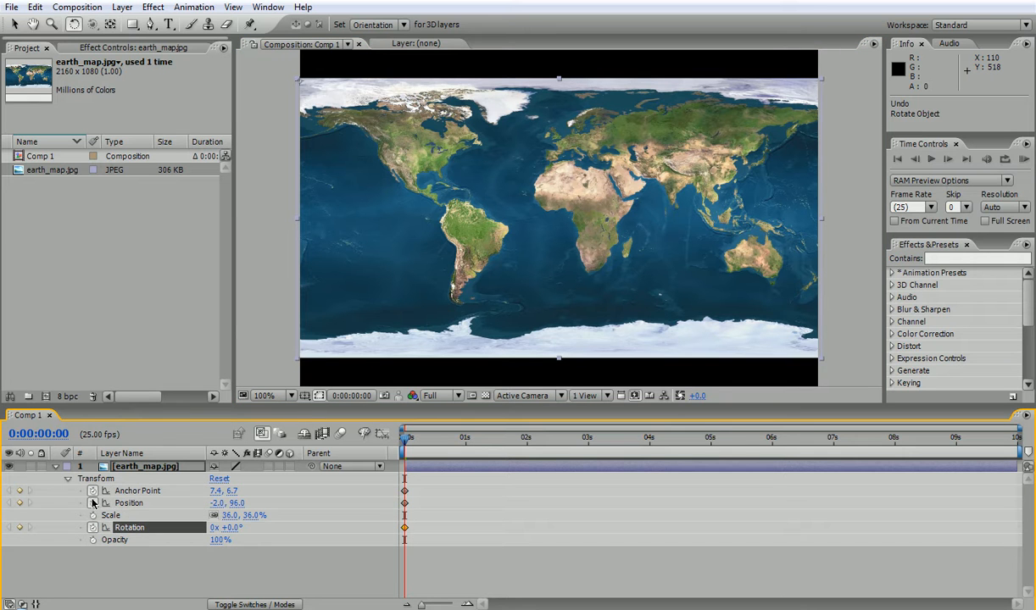
{"action": "left_click", "coordinate": [93, 502]}
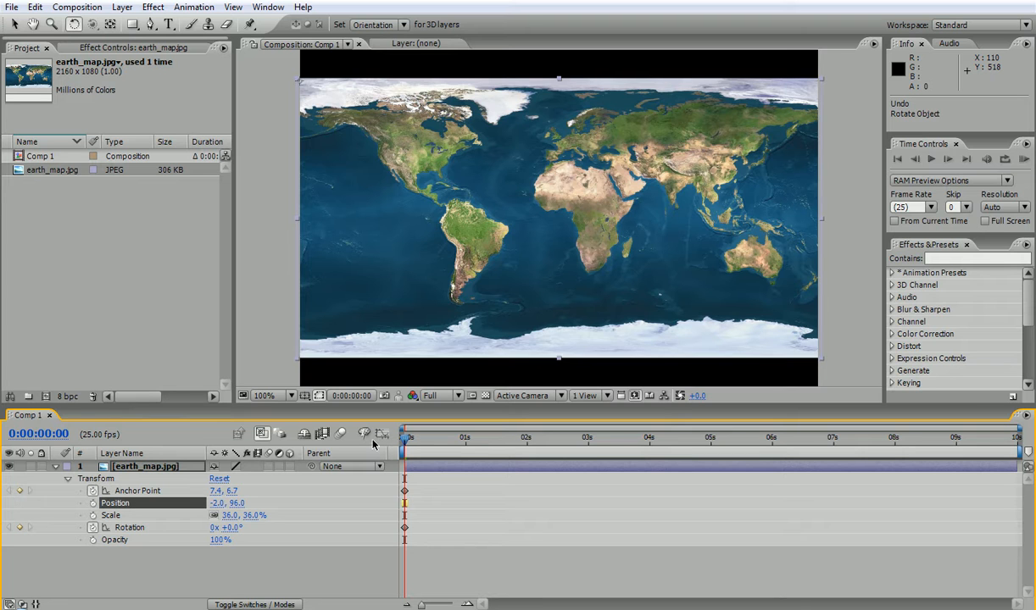
Set the map's Rotation to 15° at 0:00:00:15
{"action": "left_click", "coordinate": [138, 530]}
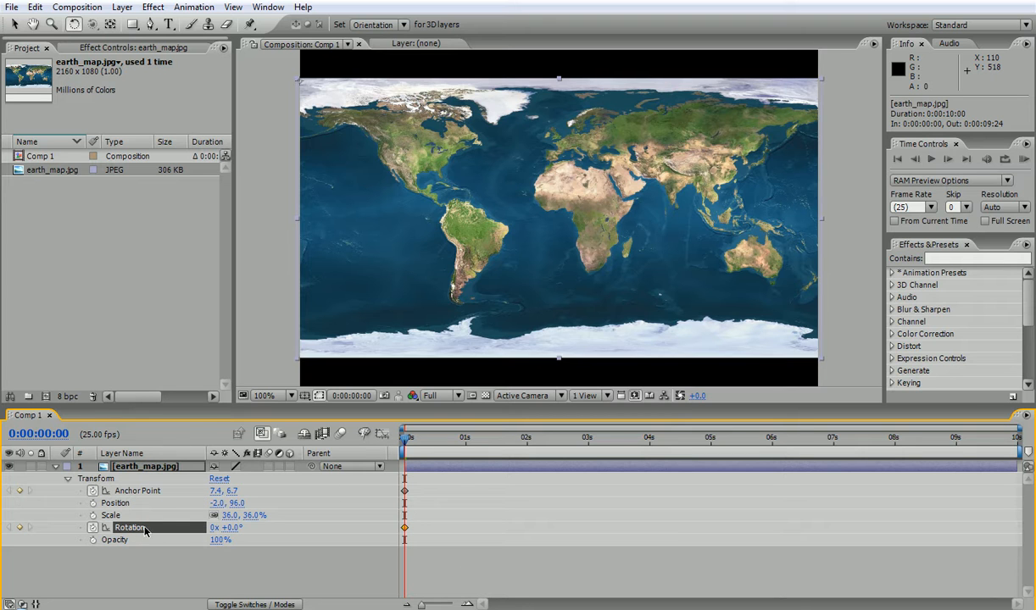
{"action": "left_click_drag", "start_coordinate": [406, 441], "coordinate": [441, 441]}
{"action": "mouse_move", "coordinate": [236, 528]}
{"action": "left_mouse_down"}
{"action": "mouse_move", "coordinate": [271, 528]}
{"action": "mouse_move", "coordinate": [242, 527]}
{"action": "left_mouse_up"}
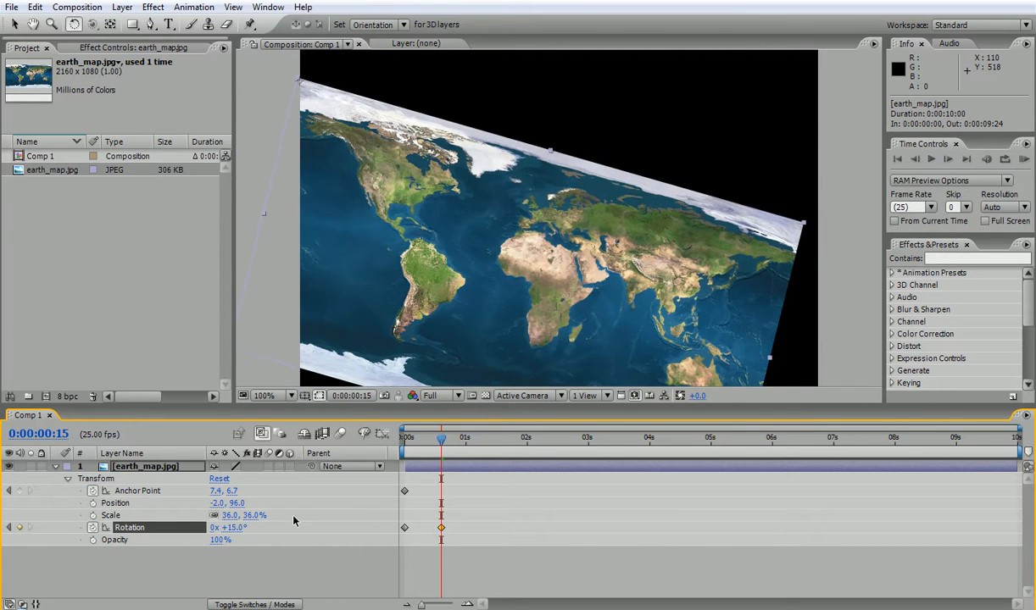
Copy the map's Rotation keyframes and paste them along the timeline to repeat the swing up to about 0:00:03:06
{"action": "left_click_drag", "start_coordinate": [454, 520], "coordinate": [405, 537]}
{"action": "key", "text": "ctrl+c"}
{"action": "left_click_drag", "start_coordinate": [441, 438], "coordinate": [573, 440]}
{"action": "key", "text": "ctrl+v"}
{"action": "key", "text": "ctrl+v"}
{"action": "left_click_drag", "start_coordinate": [551, 517], "coordinate": [533, 548]}
{"action": "key", "text": "ctrl+c"}
{"action": "mouse_move", "coordinate": [574, 440]}
{"action": "left_mouse_down"}
{"action": "mouse_move", "coordinate": [565, 440]}
{"action": "mouse_move", "coordinate": [605, 441]}
{"action": "mouse_move", "coordinate": [392, 439]}
{"action": "mouse_move", "coordinate": [578, 440]}
{"action": "left_mouse_up"}
{"action": "key", "text": "ctrl+v"}
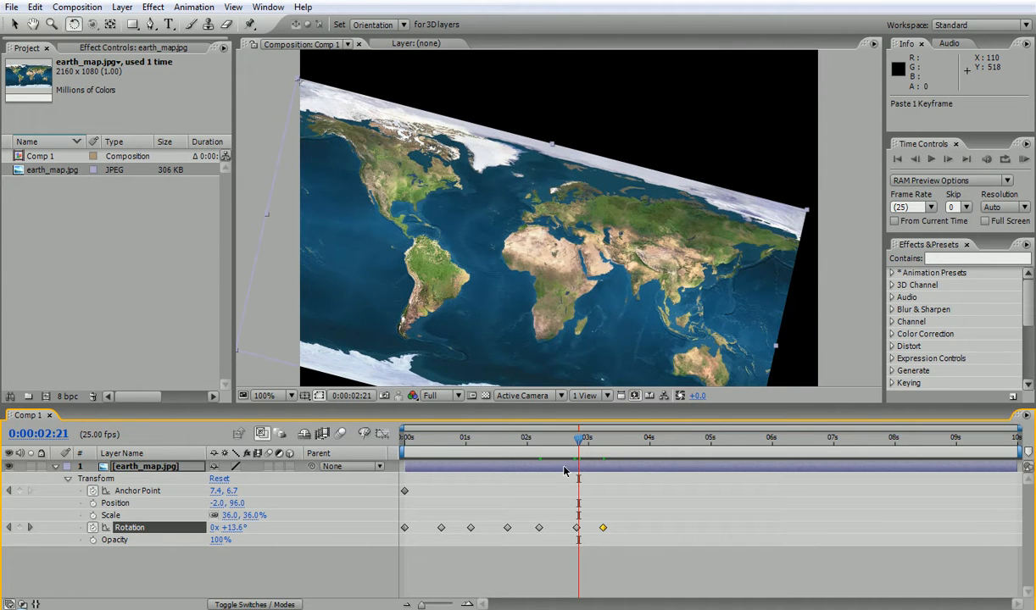
Set the Rotation keyframe at 0:00:02:20 to 4°
{"action": "mouse_move", "coordinate": [584, 440]}
{"action": "left_mouse_down"}
{"action": "mouse_move", "coordinate": [597, 440]}
{"action": "mouse_move", "coordinate": [425, 446]}
{"action": "mouse_move", "coordinate": [590, 438]}
{"action": "left_mouse_up"}
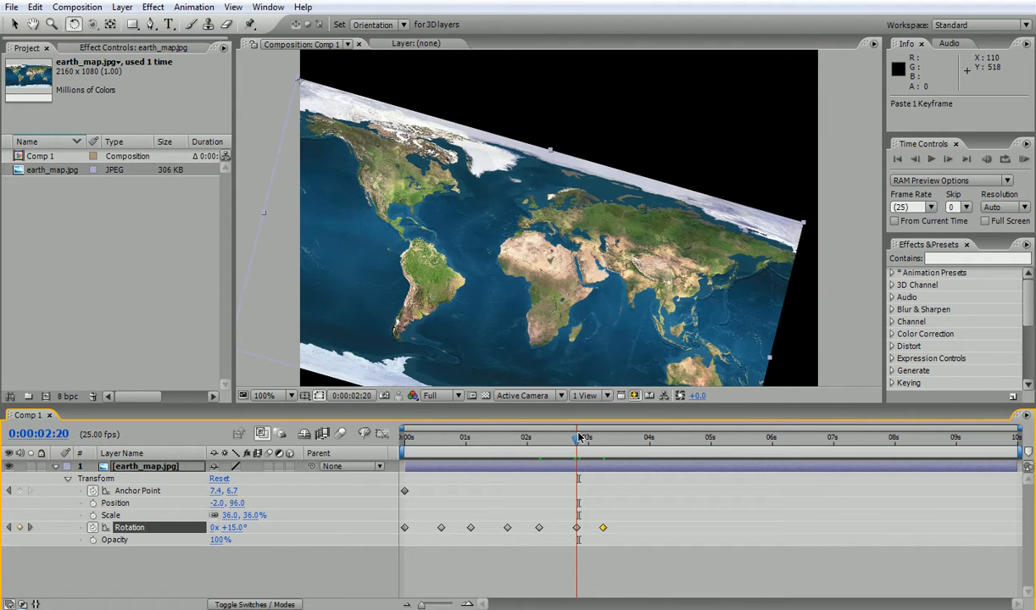
{"action": "left_click_drag", "start_coordinate": [578, 439], "coordinate": [574, 441]}
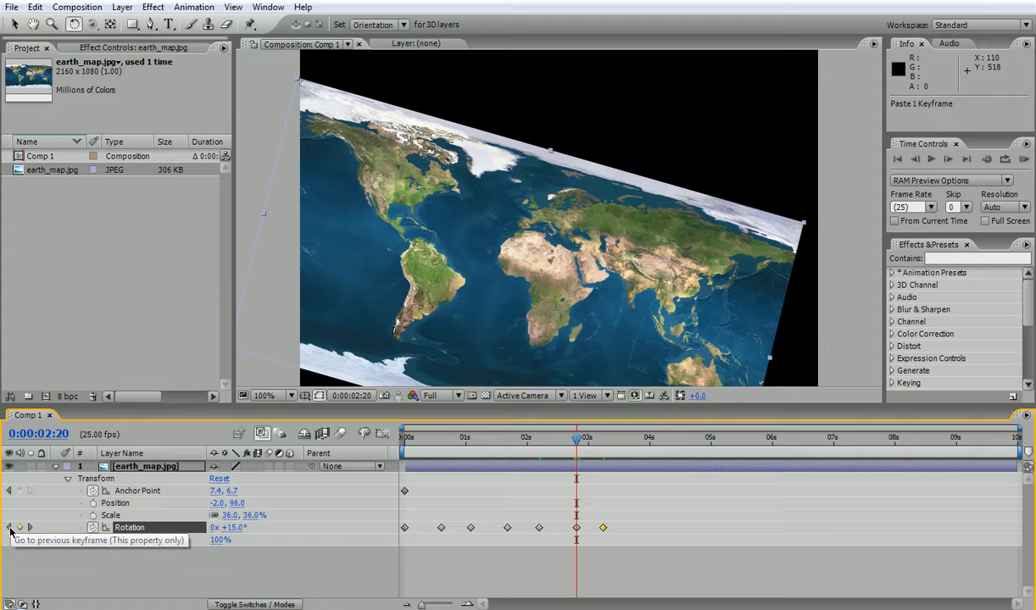
{"action": "left_click", "coordinate": [10, 527]}
{"action": "left_click", "coordinate": [10, 527]}
{"action": "left_click", "coordinate": [30, 528]}
{"action": "left_click", "coordinate": [29, 528]}
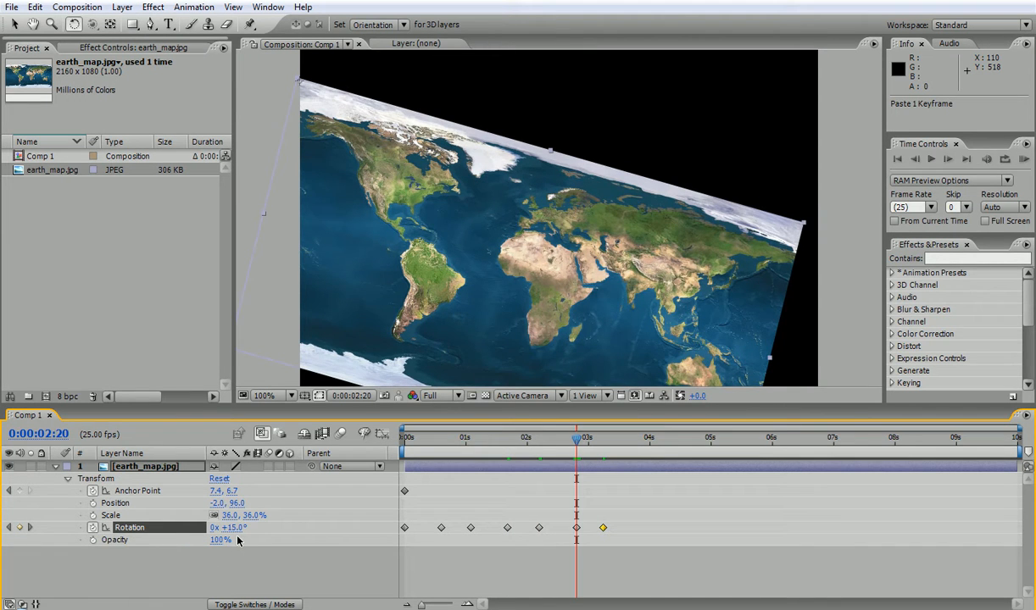
{"action": "left_click_drag", "start_coordinate": [236, 530], "coordinate": [227, 528]}
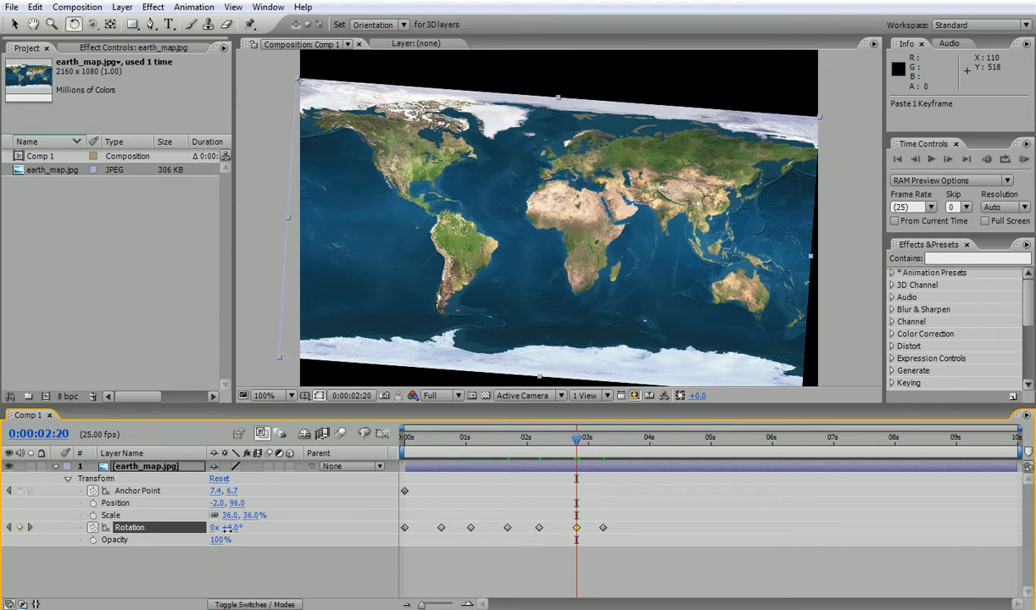
Lower the map's rotation at the fourth Rotation keyframe, at about 1.7 seconds, and preview the swing with a RAM preview
{"action": "left_click_drag", "start_coordinate": [451, 438], "coordinate": [509, 430]}
{"action": "left_click_drag", "start_coordinate": [243, 531], "coordinate": [227, 527]}
{"action": "left_click_drag", "start_coordinate": [509, 440], "coordinate": [576, 440]}
{"action": "left_click", "coordinate": [1017, 161]}
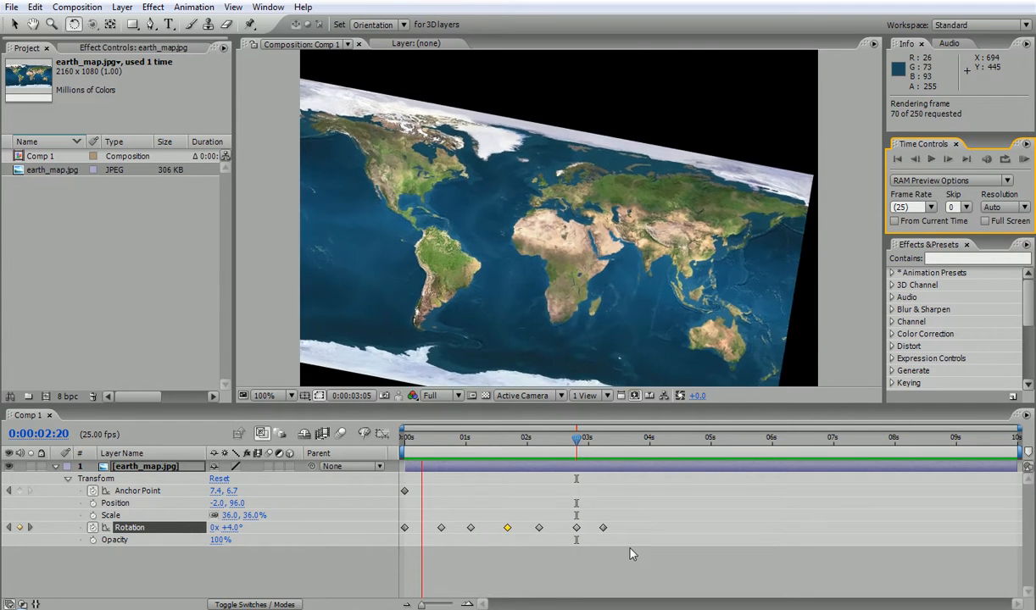
{"action": "left_click", "coordinate": [905, 163]}
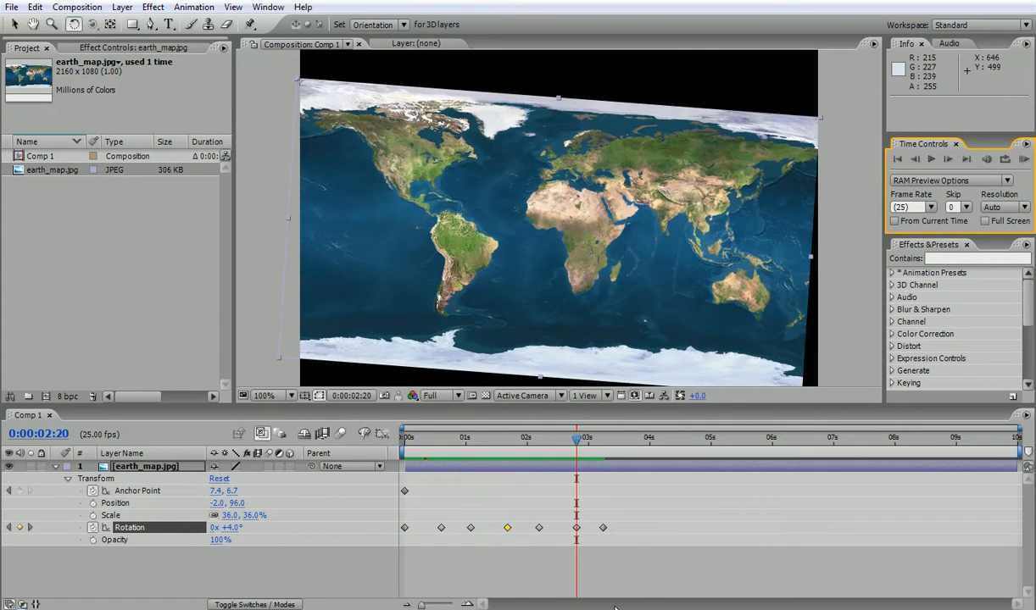
Select all Rotation keyframes and compress their spacing proportionally so the last one falls at about 1.75 seconds
{"action": "left_click_drag", "start_coordinate": [626, 511], "coordinate": [385, 555]}
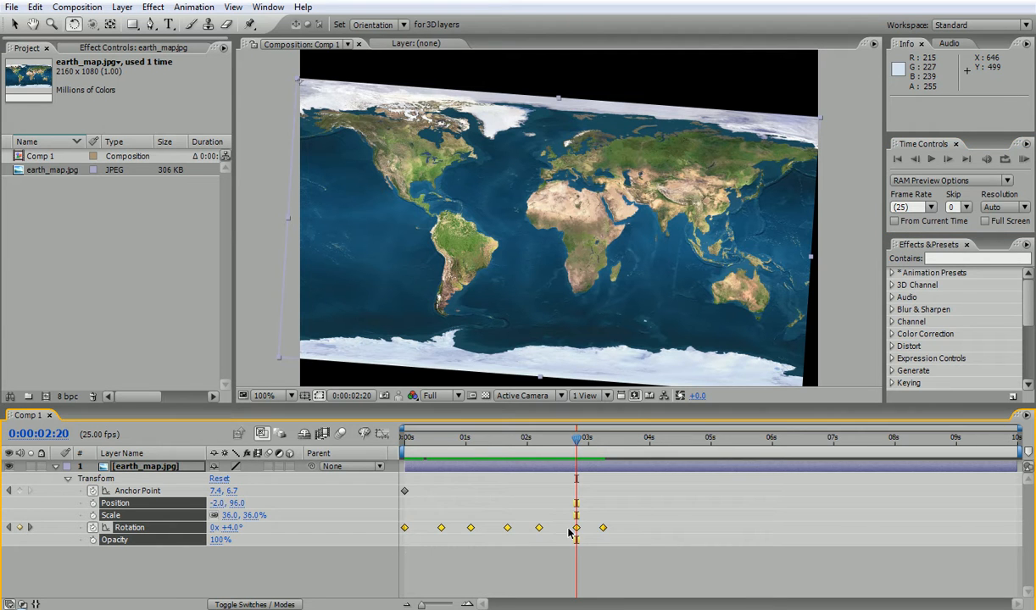
{"action": "left_click", "coordinate": [604, 529]}
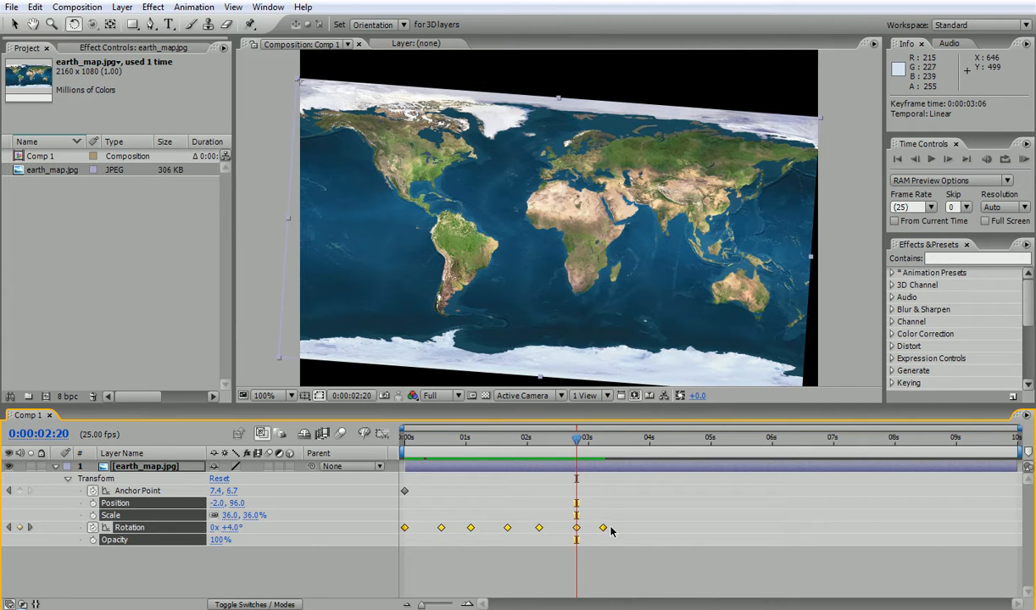
{"action": "left_click_drag", "start_coordinate": [613, 530], "coordinate": [371, 507]}
{"action": "left_click", "coordinate": [603, 529], "text": "ctrl"}
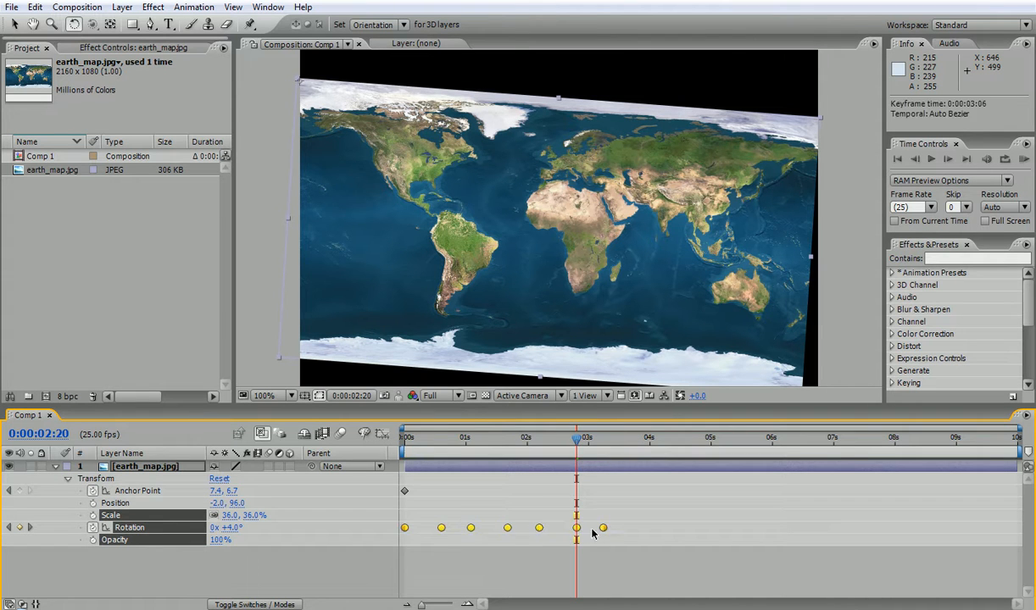
{"action": "key", "text": "ctrl+z"}
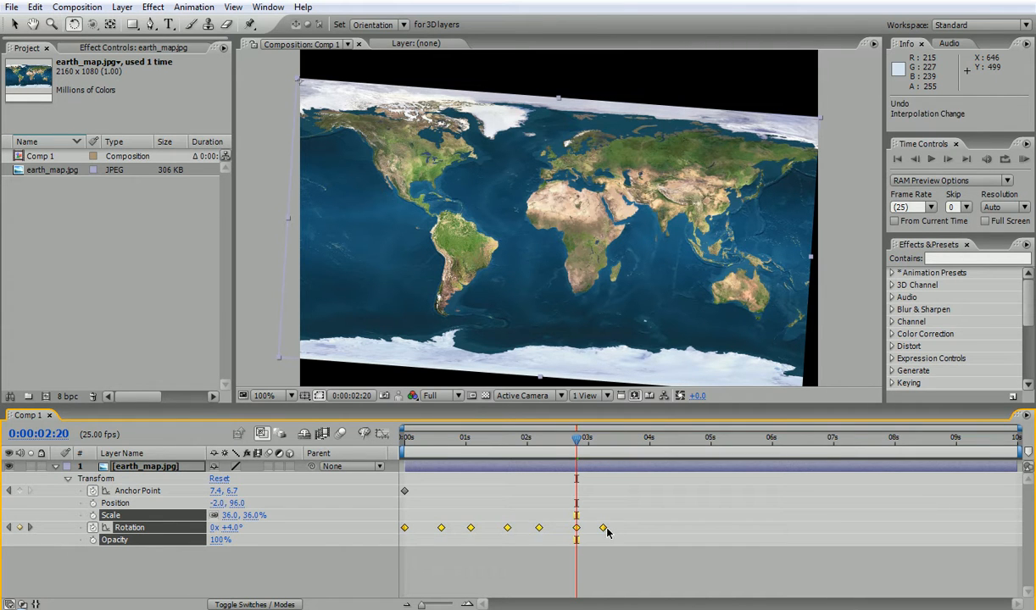
{"action": "left_click_drag", "start_coordinate": [604, 529], "coordinate": [512, 523]}
Play a RAM preview of the faster swing and return to the first frame
{"action": "left_click_drag", "start_coordinate": [577, 441], "coordinate": [400, 443]}
{"action": "left_click", "coordinate": [1023, 160]}
{"action": "left_click", "coordinate": [1020, 160]}
{"action": "left_click", "coordinate": [898, 163]}
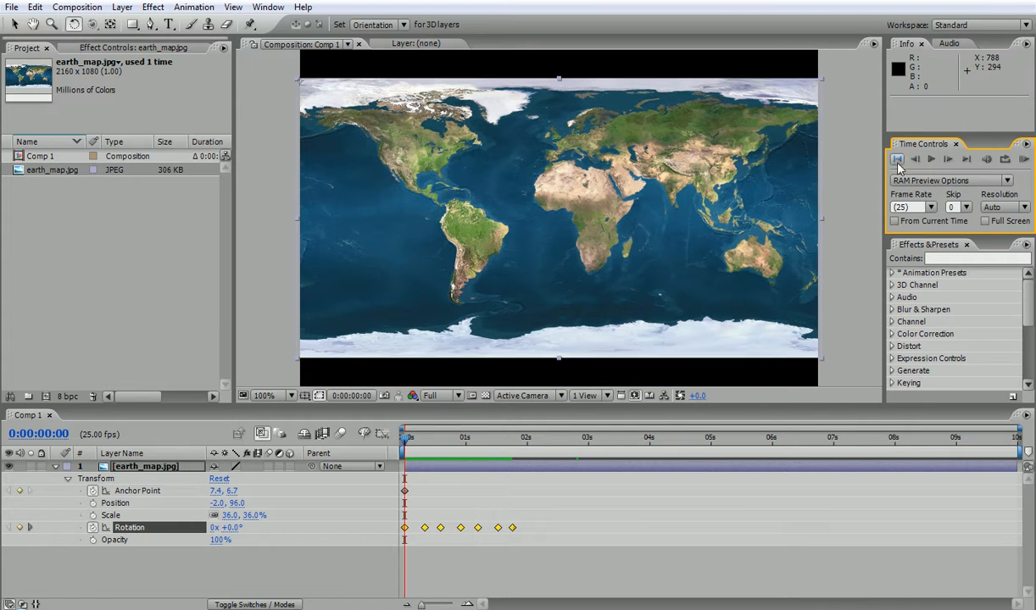
Add an Anchor Point keyframe at 0:00:02:01, and move the anchor point to the map's upper-right corner at 0:00:02:08 with the Pan Behind tool
{"action": "left_click_drag", "start_coordinate": [405, 443], "coordinate": [529, 439]}
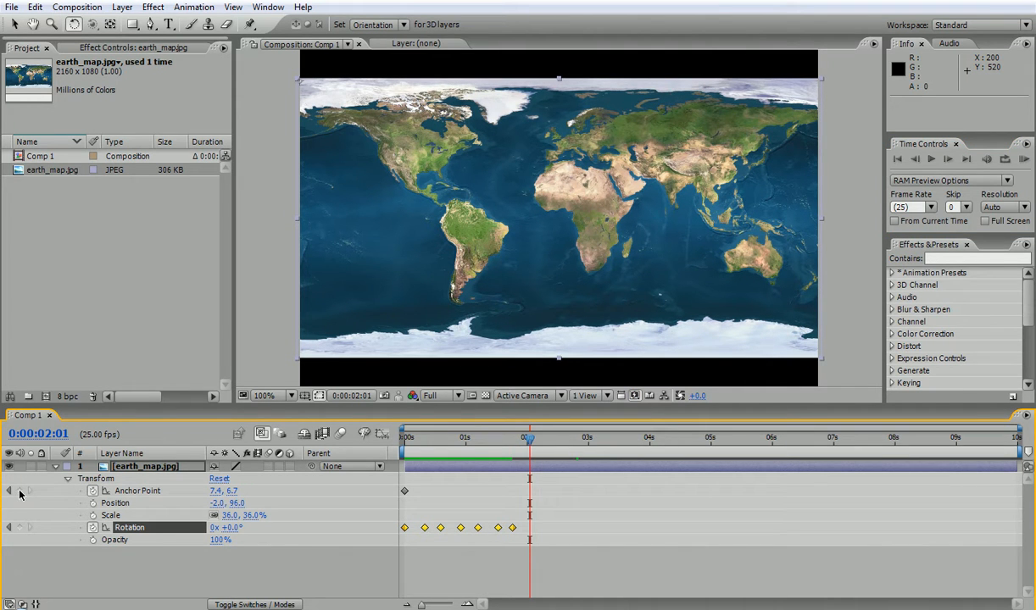
{"action": "left_click", "coordinate": [20, 491]}
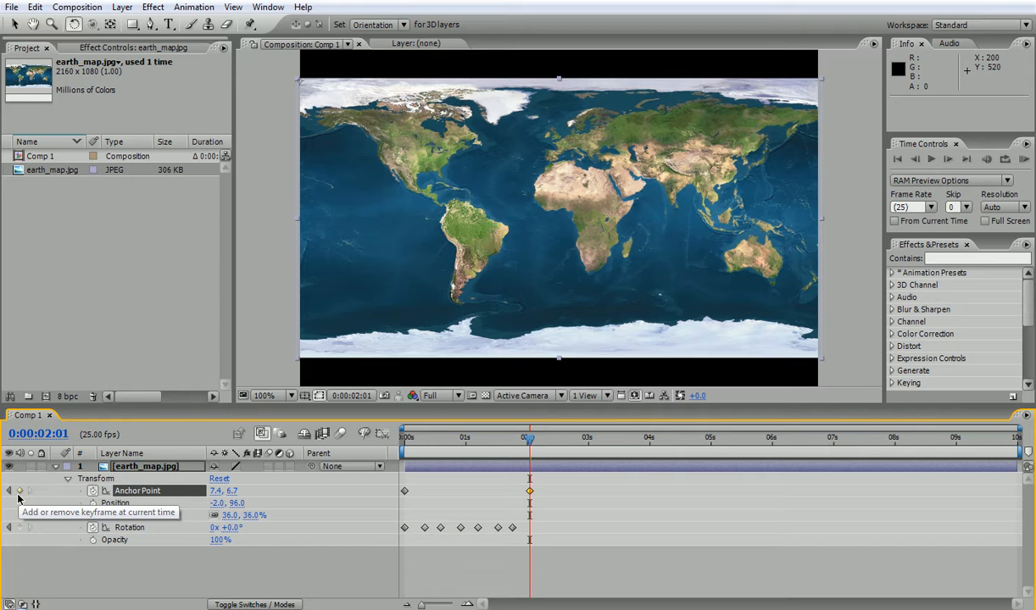
{"action": "left_click_drag", "start_coordinate": [530, 446], "coordinate": [547, 447]}
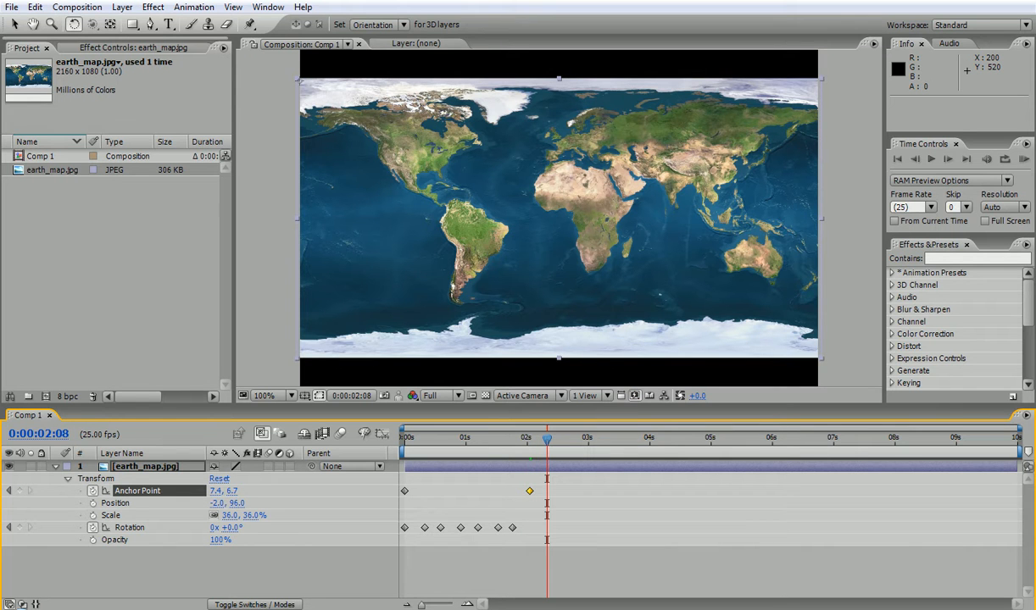
{"action": "left_click", "coordinate": [110, 23]}
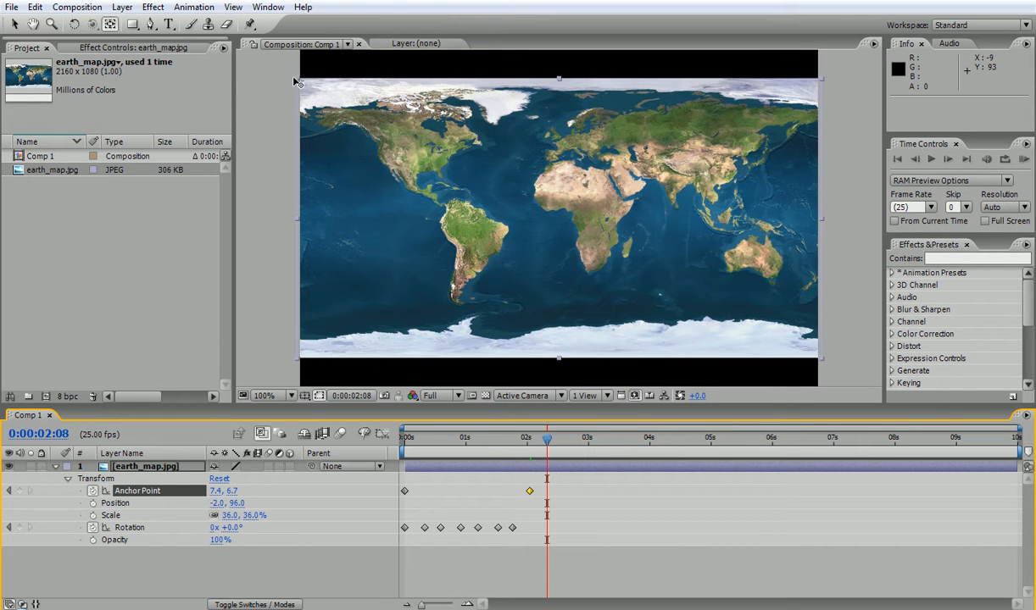
{"action": "left_click_drag", "start_coordinate": [300, 80], "coordinate": [818, 84]}
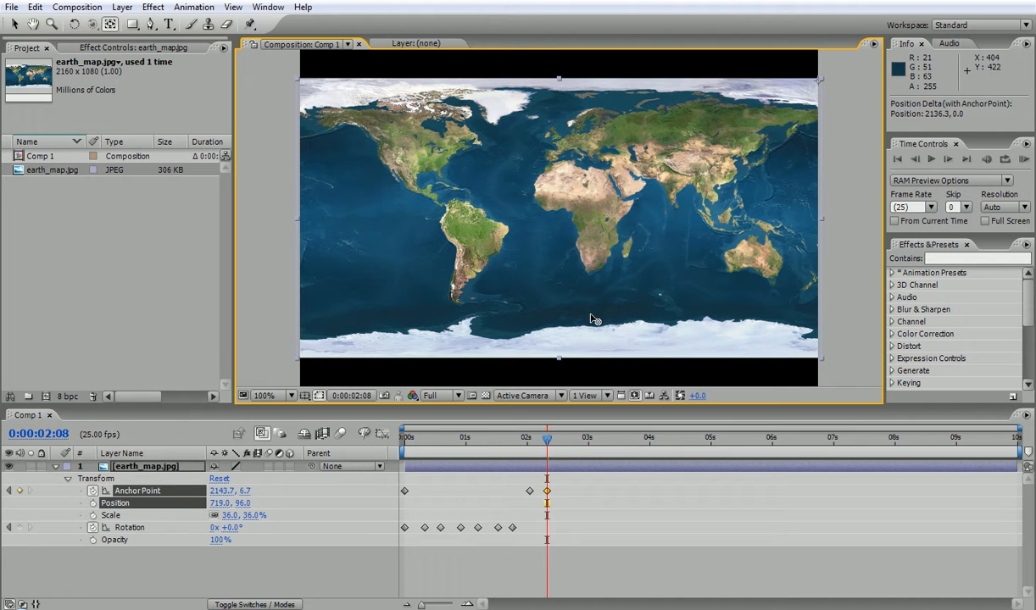
Enable Position keyframing at the first frame and set the map's X position to 2 so it fills the frame
{"action": "left_click_drag", "start_coordinate": [522, 439], "coordinate": [385, 434]}
{"action": "left_click", "coordinate": [92, 504]}
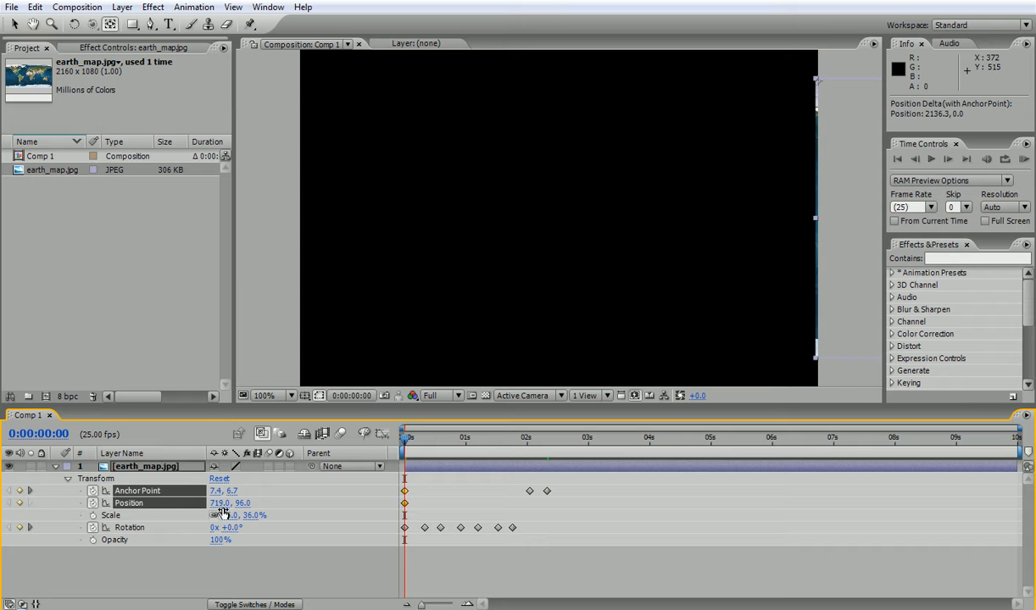
{"action": "left_click_drag", "start_coordinate": [218, 502], "coordinate": [92, 434]}
{"action": "left_click_drag", "start_coordinate": [217, 504], "coordinate": [57, 465]}
{"action": "left_click_drag", "start_coordinate": [217, 503], "coordinate": [158, 502]}
{"action": "left_click_drag", "start_coordinate": [223, 503], "coordinate": [128, 500]}
Add a Position keyframe at 0:00:02:01 and set the X position to about 714 at 0:00:02:08
{"action": "left_click_drag", "start_coordinate": [405, 444], "coordinate": [530, 438]}
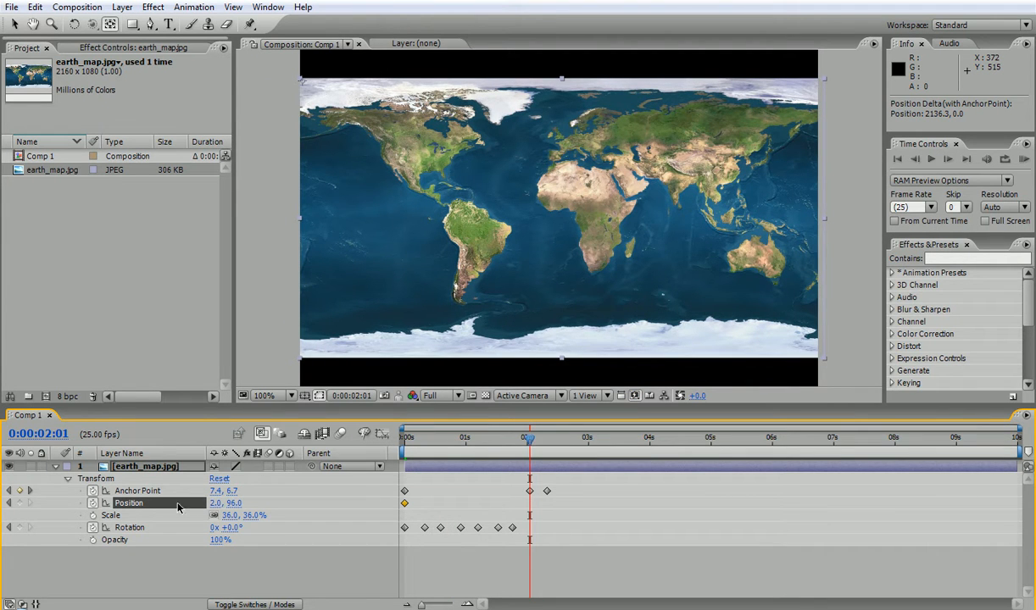
{"action": "left_click", "coordinate": [19, 503]}
{"action": "key", "text": "k"}
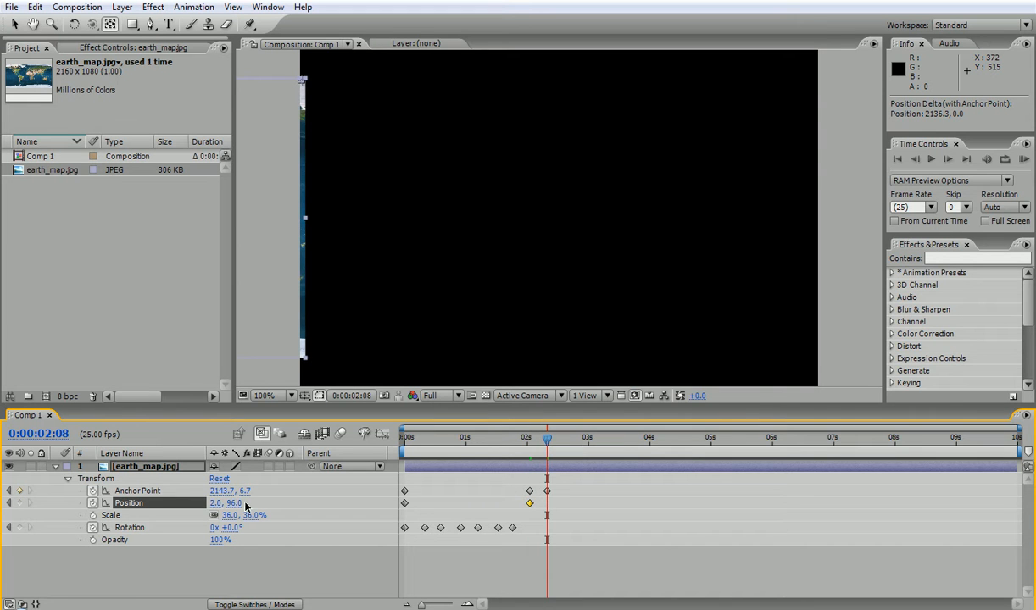
{"action": "left_click_drag", "start_coordinate": [210, 507], "coordinate": [737, 513]}
Try an X position of 10 on the Position keyframe at 0:00:02:01, and undo that change
{"action": "left_click", "coordinate": [540, 443]}
{"action": "mouse_move", "coordinate": [541, 443]}
{"action": "left_mouse_down"}
{"action": "mouse_move", "coordinate": [407, 441]}
{"action": "mouse_move", "coordinate": [557, 438]}
{"action": "mouse_move", "coordinate": [526, 437]}
{"action": "left_mouse_up"}
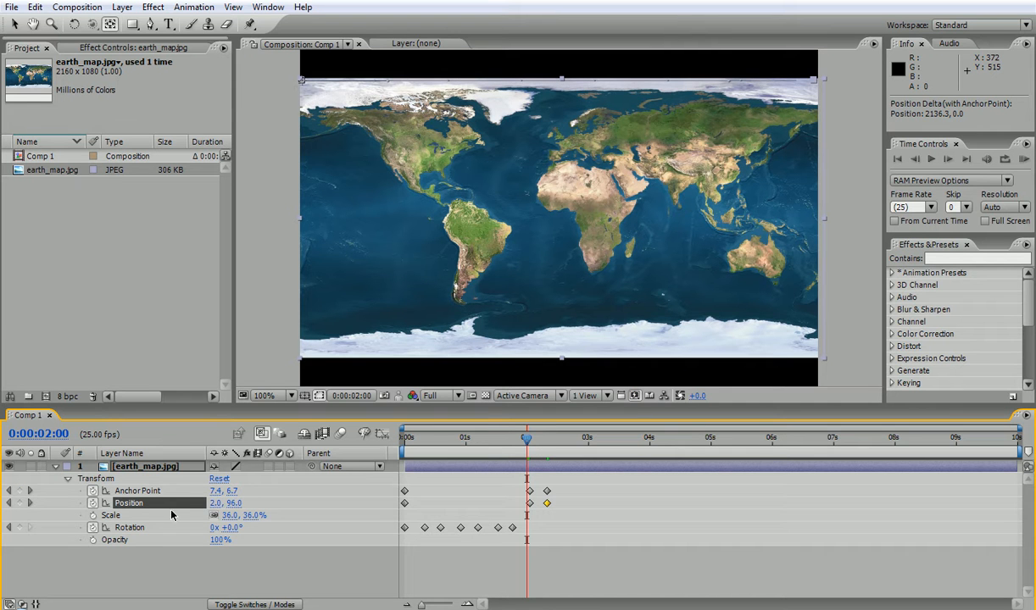
{"action": "left_click", "coordinate": [214, 503]}
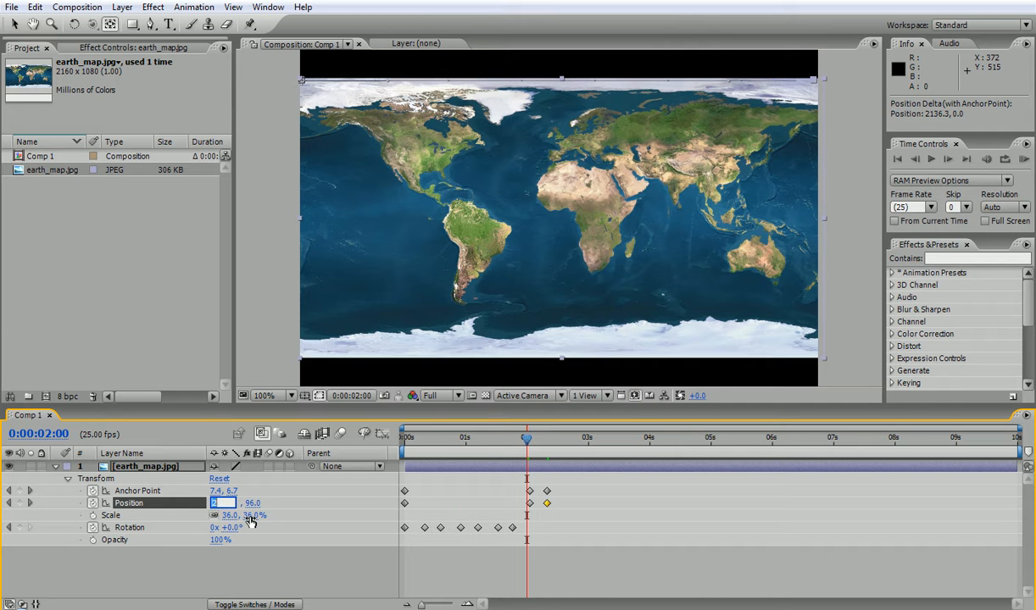
{"action": "left_click", "coordinate": [29, 503]}
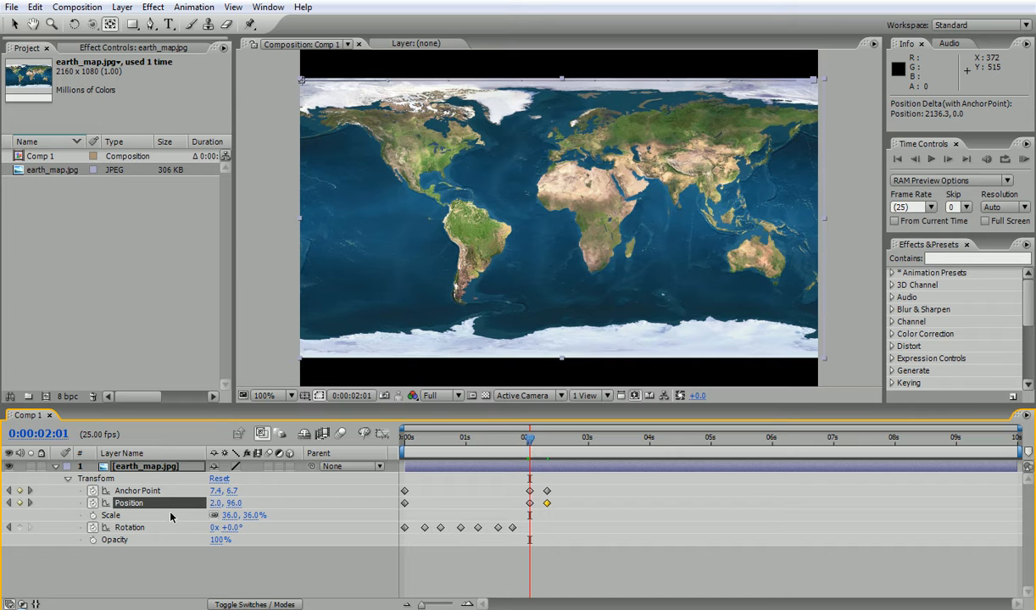
{"action": "left_click", "coordinate": [215, 504]}
{"action": "type", "text": "10"}
{"action": "key", "text": "Return"}
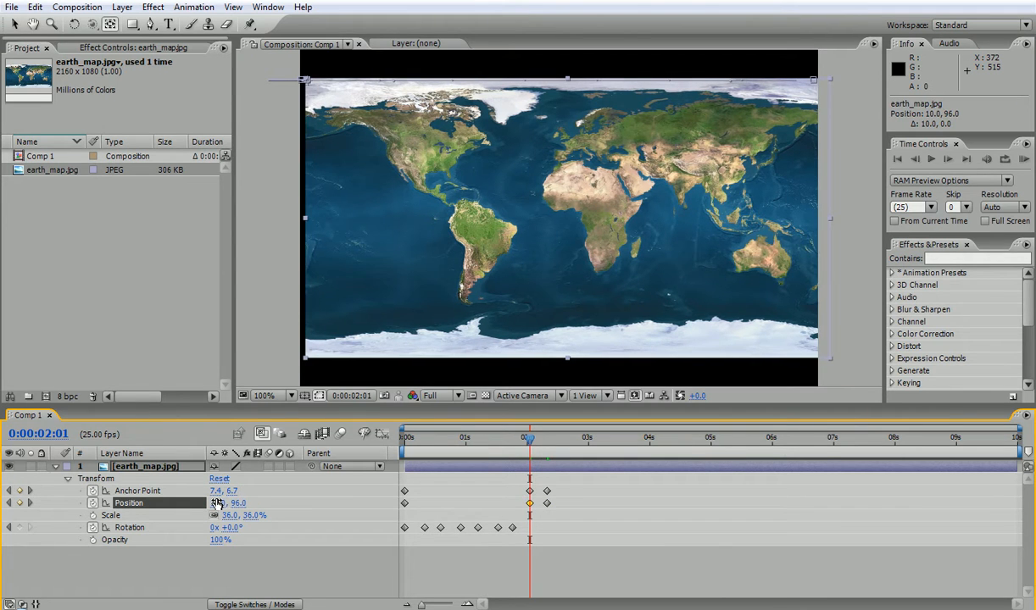
{"action": "key", "text": "ctrl+z"}
Set the X position of the Position keyframe at 0:00:02:08 to 720
{"action": "left_click_drag", "start_coordinate": [534, 440], "coordinate": [547, 441]}
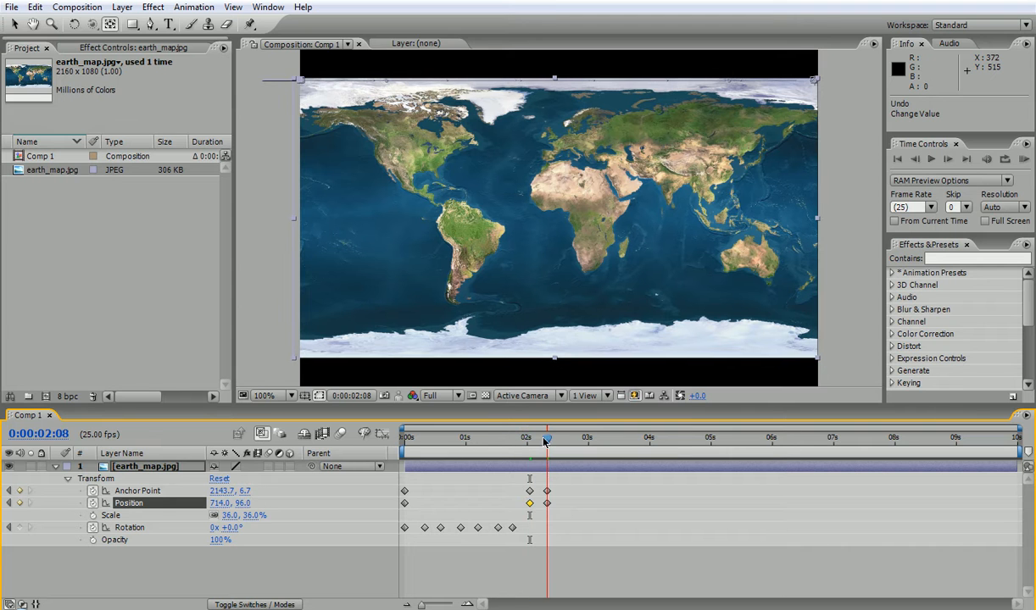
{"action": "left_click", "coordinate": [219, 503]}
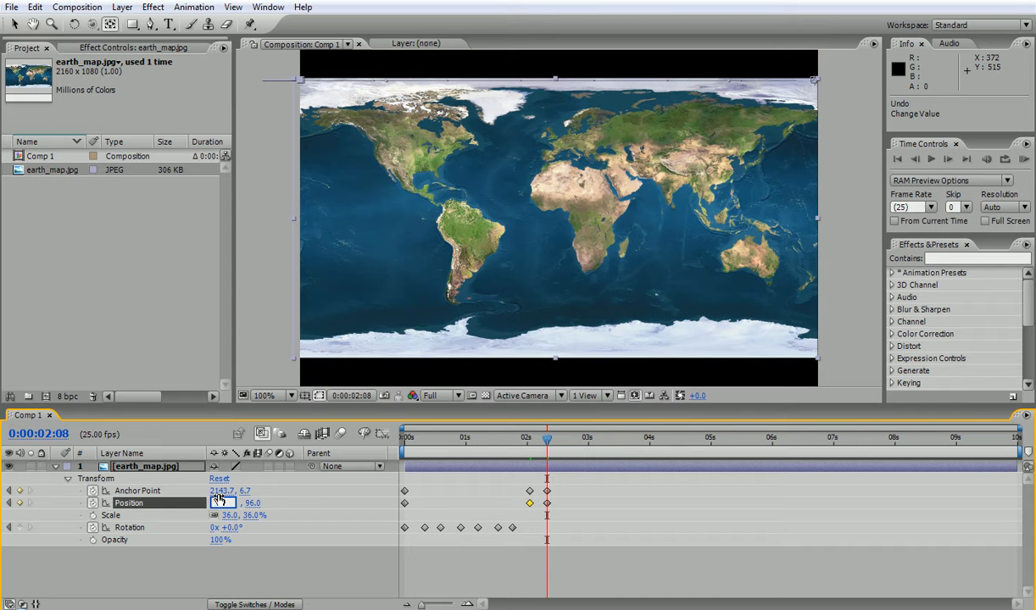
{"action": "key", "text": "Return"}
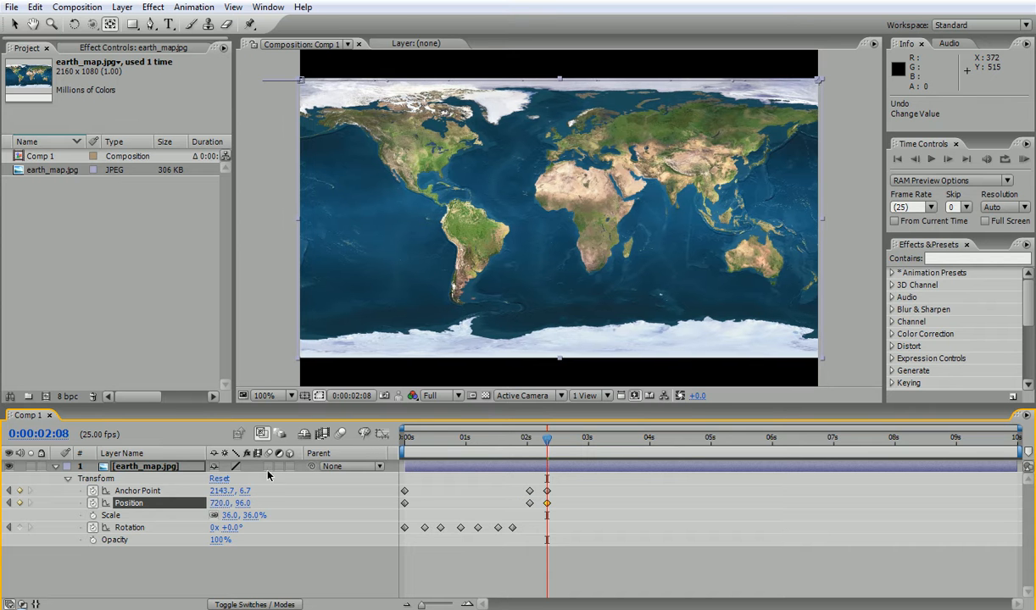
Set the X position to 0 at the first frame and scrub through the animation to check the map's placement
{"action": "left_click_drag", "start_coordinate": [551, 448], "coordinate": [378, 451]}
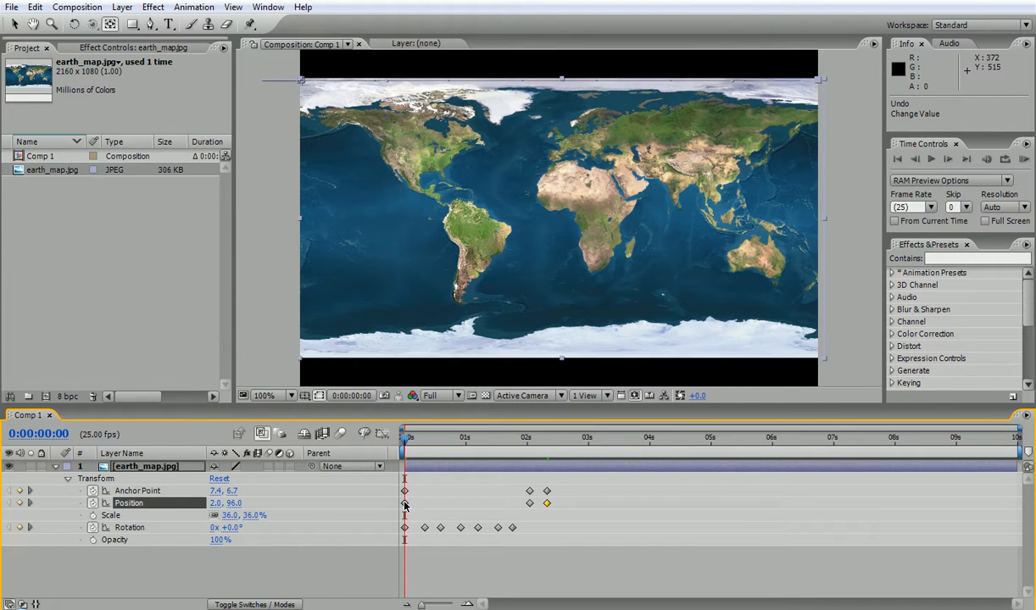
{"action": "left_click", "coordinate": [215, 503]}
{"action": "type", "text": "0"}
{"action": "key", "text": "Return"}
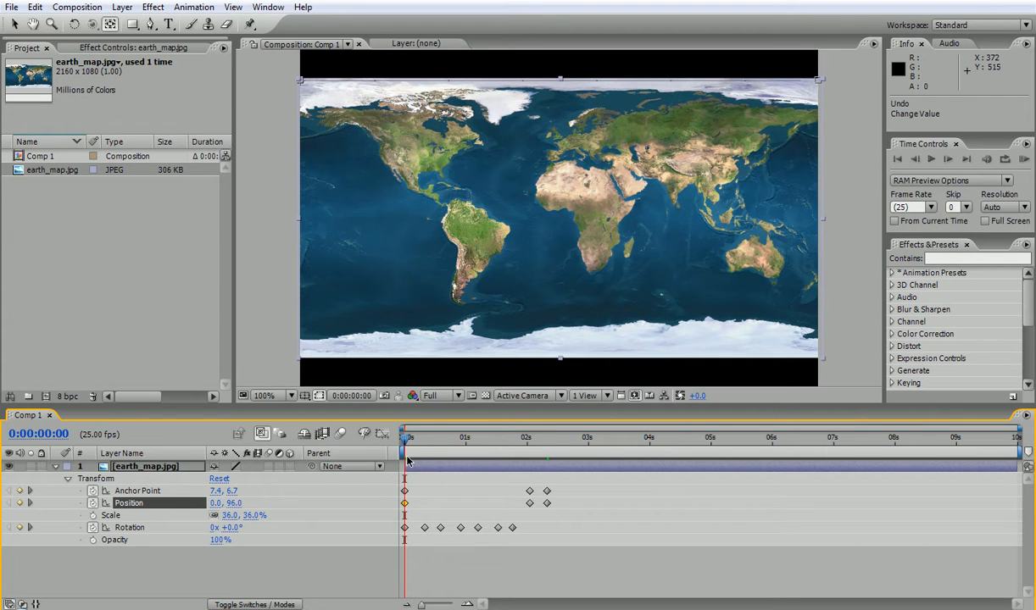
{"action": "left_click_drag", "start_coordinate": [407, 445], "coordinate": [454, 428]}
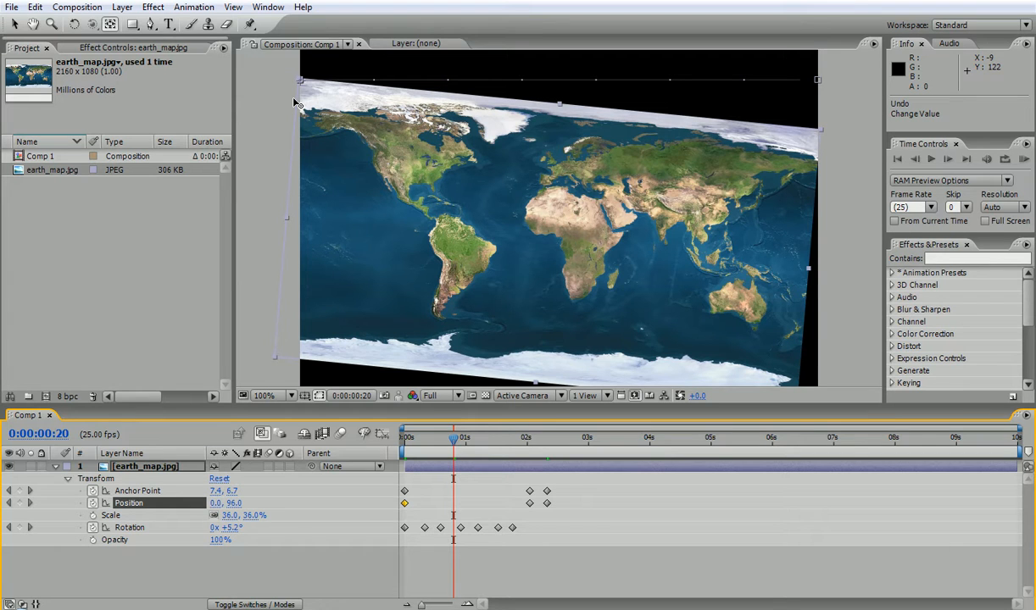
{"action": "left_click_drag", "start_coordinate": [453, 442], "coordinate": [569, 442]}
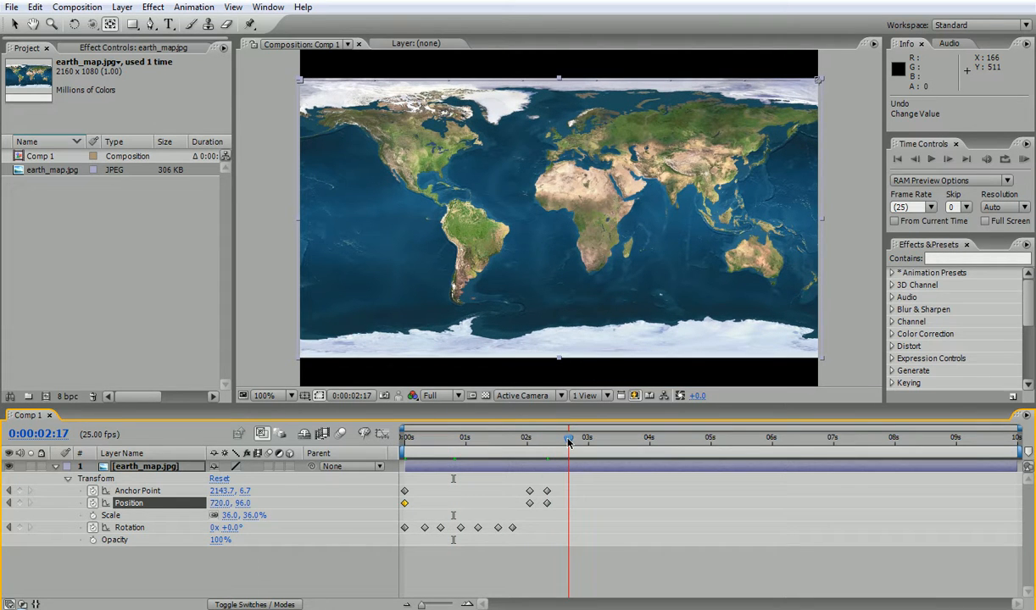
Add a Rotation keyframe at 0:00:02:08 and rotate the map to -9° at 0:00:02:20
{"action": "mouse_move", "coordinate": [571, 442]}
{"action": "left_mouse_down"}
{"action": "mouse_move", "coordinate": [522, 441]}
{"action": "mouse_move", "coordinate": [572, 442]}
{"action": "mouse_move", "coordinate": [556, 444]}
{"action": "left_mouse_up"}
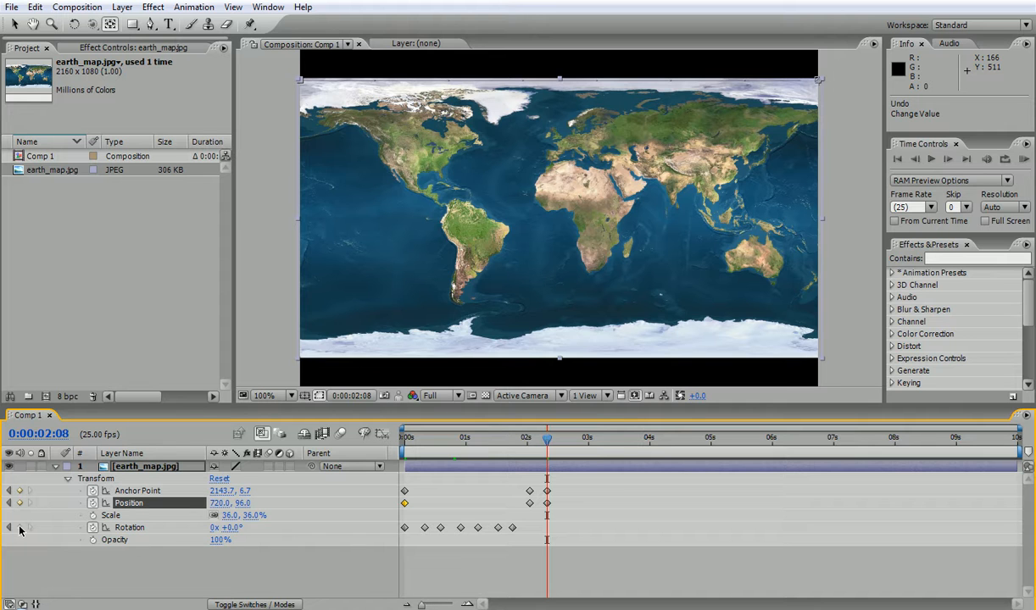
{"action": "left_click", "coordinate": [19, 527]}
{"action": "left_click", "coordinate": [557, 439]}
{"action": "left_click_drag", "start_coordinate": [557, 444], "coordinate": [576, 445]}
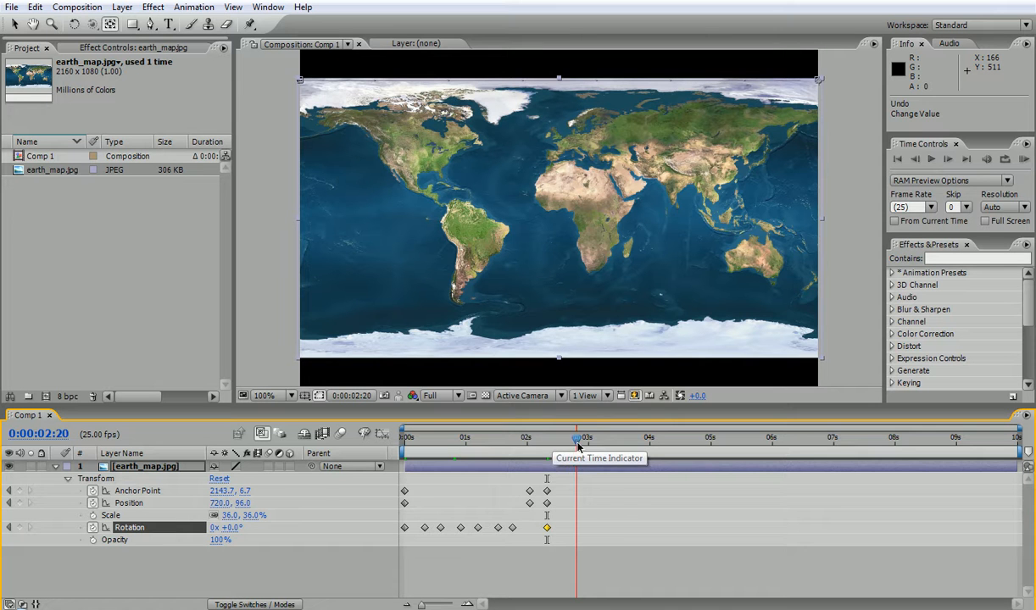
{"action": "mouse_move", "coordinate": [244, 531]}
{"action": "left_mouse_down"}
{"action": "mouse_move", "coordinate": [227, 531]}
{"action": "mouse_move", "coordinate": [251, 517]}
{"action": "left_mouse_up"}
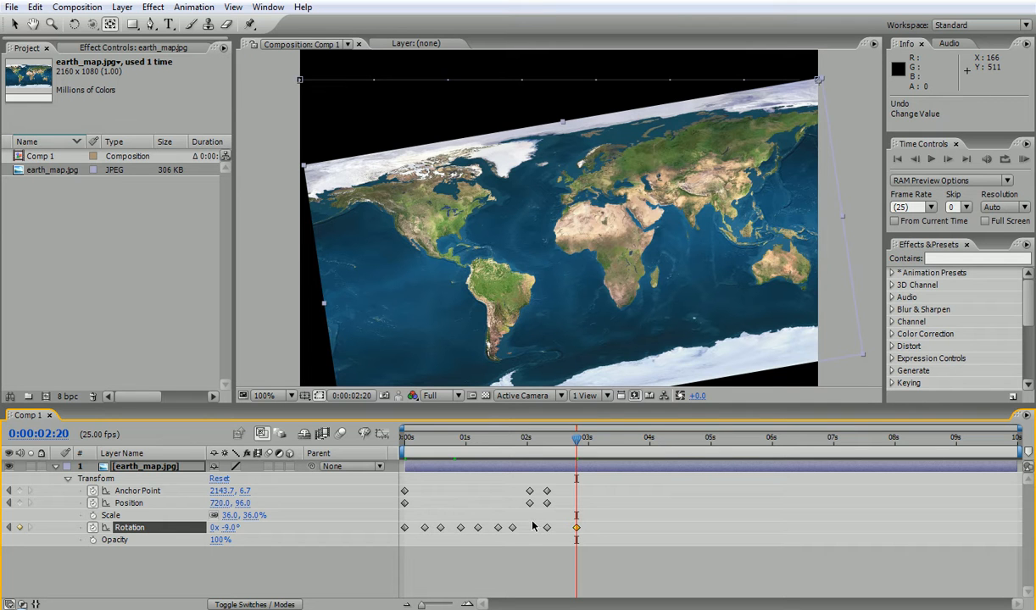
Move the last Rotation keyframe to 0:00:02:16 and set its rotation to -15°
{"action": "left_click_drag", "start_coordinate": [576, 527], "coordinate": [566, 527]}
{"action": "left_click_drag", "start_coordinate": [580, 442], "coordinate": [566, 439]}
{"action": "left_click", "coordinate": [228, 527]}
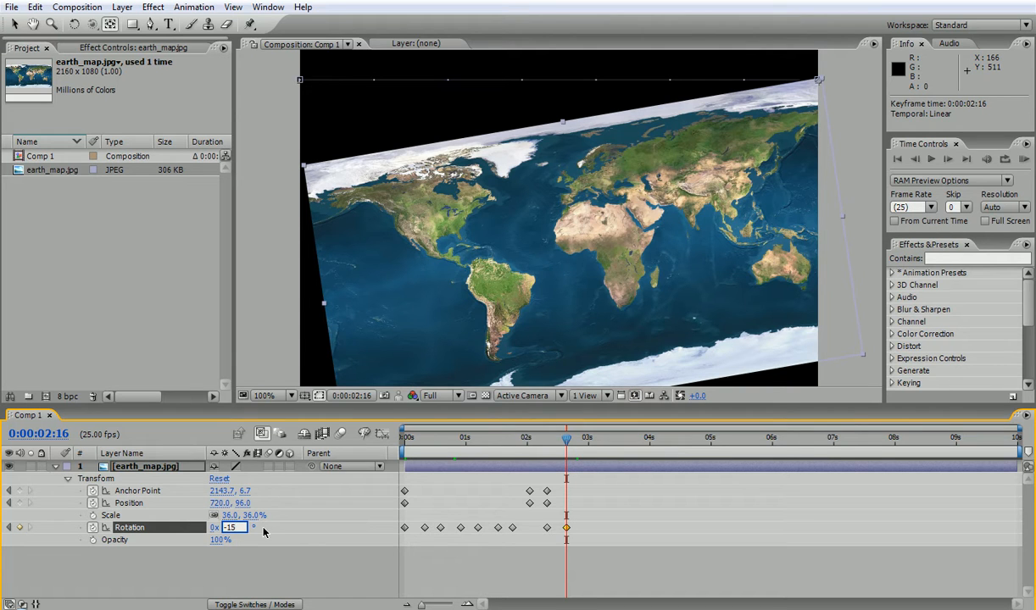
{"action": "key", "text": "Return"}
Copy the last two Rotation keyframes and paste them at about 3 seconds and again at about 3.7 seconds
{"action": "left_click_drag", "start_coordinate": [585, 515], "coordinate": [544, 537]}
{"action": "left_click", "coordinate": [547, 529], "text": "shift"}
{"action": "left_click", "coordinate": [546, 528], "text": "shift"}
{"action": "key", "text": "ctrl+c"}
{"action": "left_click_drag", "start_coordinate": [570, 439], "coordinate": [607, 441]}
{"action": "key", "text": "ctrl+v"}
{"action": "key", "text": "ctrl+v"}
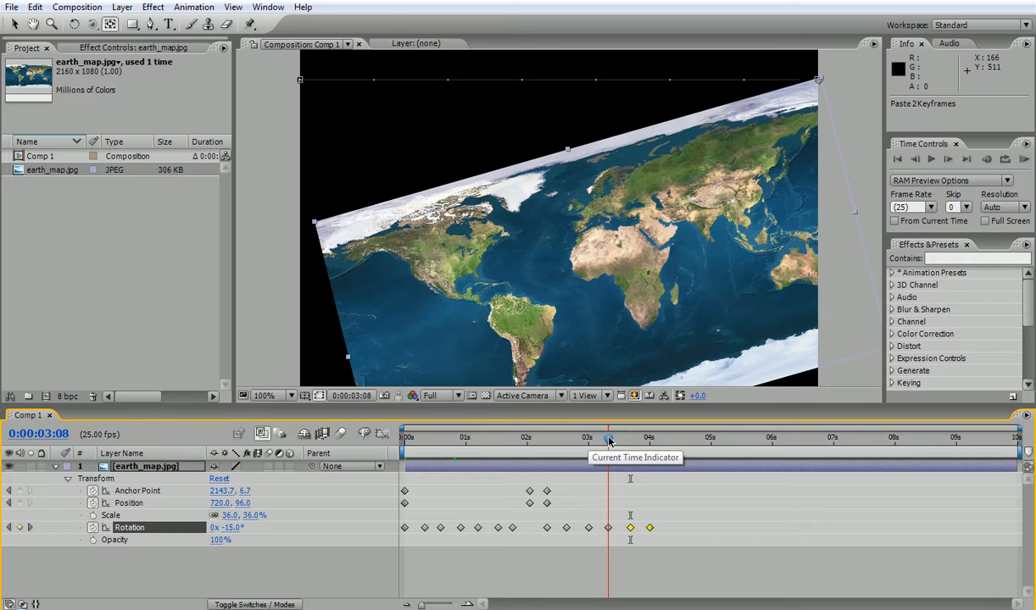
Set the Rotation keyframe at 0:00:03:08 to -10° and the one at 0:00:04:00 to -5°
{"action": "left_click", "coordinate": [240, 527]}
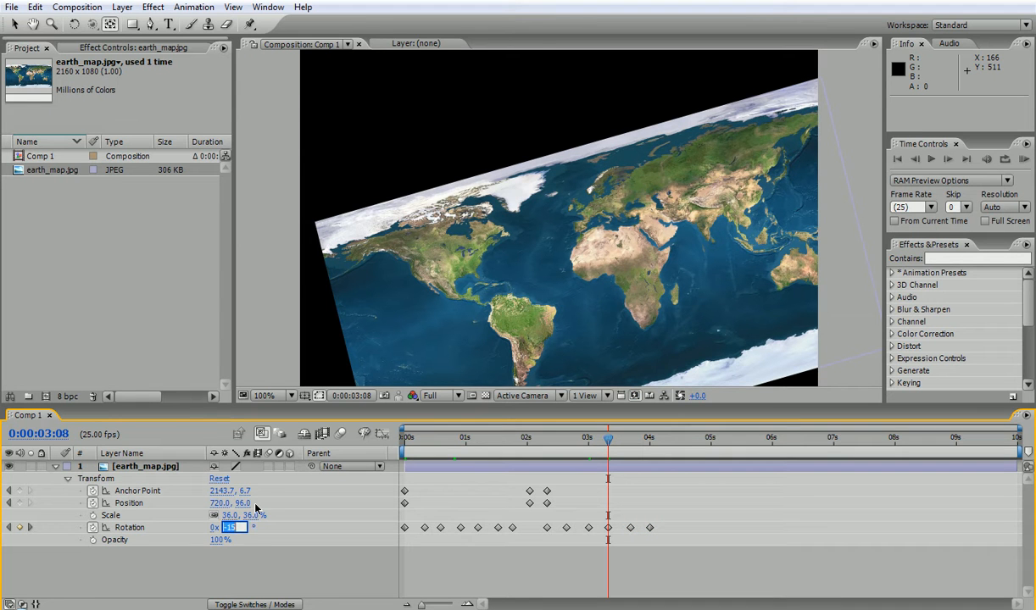
{"action": "type", "text": "-10"}
{"action": "key", "text": "Return"}
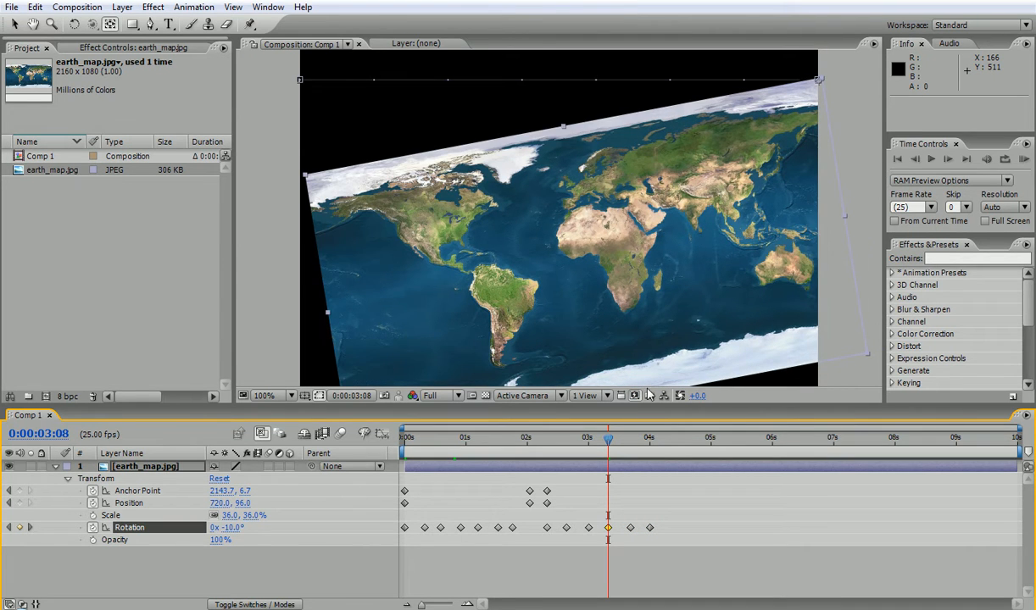
{"action": "left_click_drag", "start_coordinate": [607, 440], "coordinate": [650, 440]}
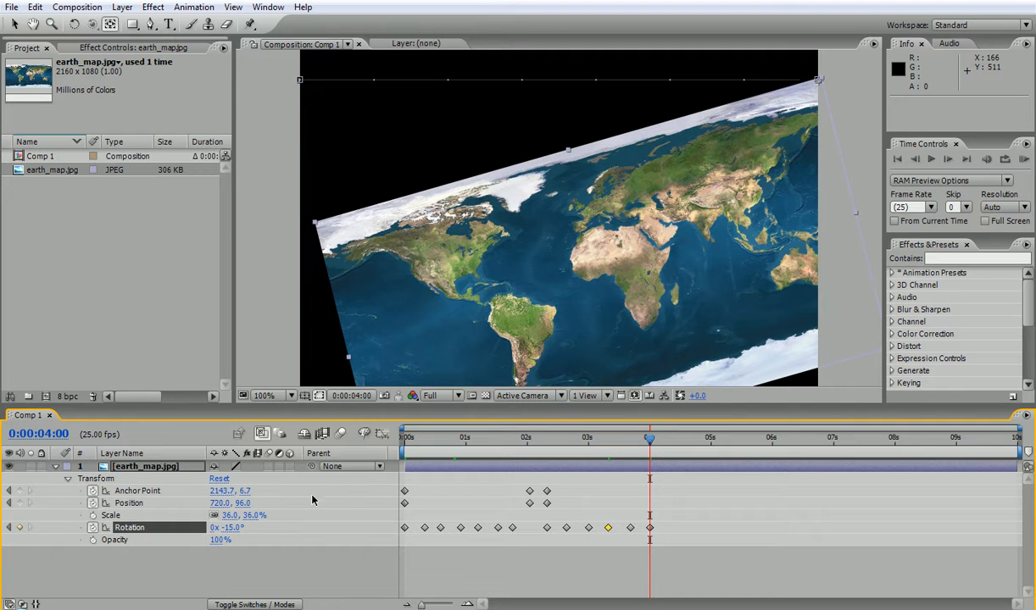
{"action": "left_click", "coordinate": [230, 527]}
{"action": "type", "text": "-5"}
{"action": "key", "text": "Return"}
Copy the Rotation keyframe at about 3.7 seconds to about 4.4 seconds, and play a RAM preview of the animation from the first frame
{"action": "left_click", "coordinate": [629, 527]}
{"action": "key", "text": "ctrl+c"}
{"action": "left_click_drag", "start_coordinate": [650, 445], "coordinate": [328, 419]}
{"action": "key", "text": "ctrl+v"}
{"action": "left_click", "coordinate": [277, 362]}
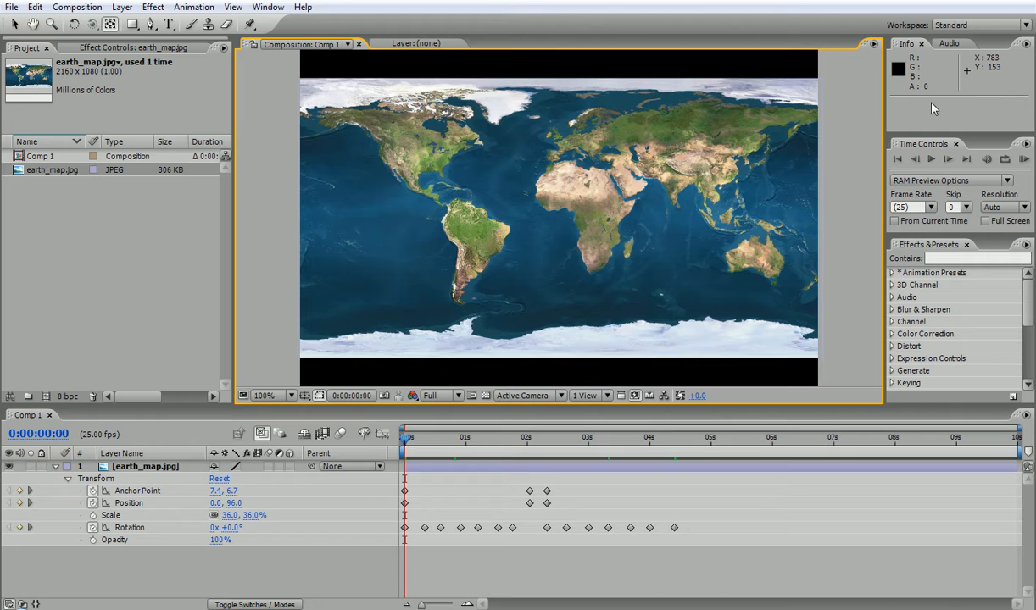
{"action": "left_click", "coordinate": [1023, 160]}
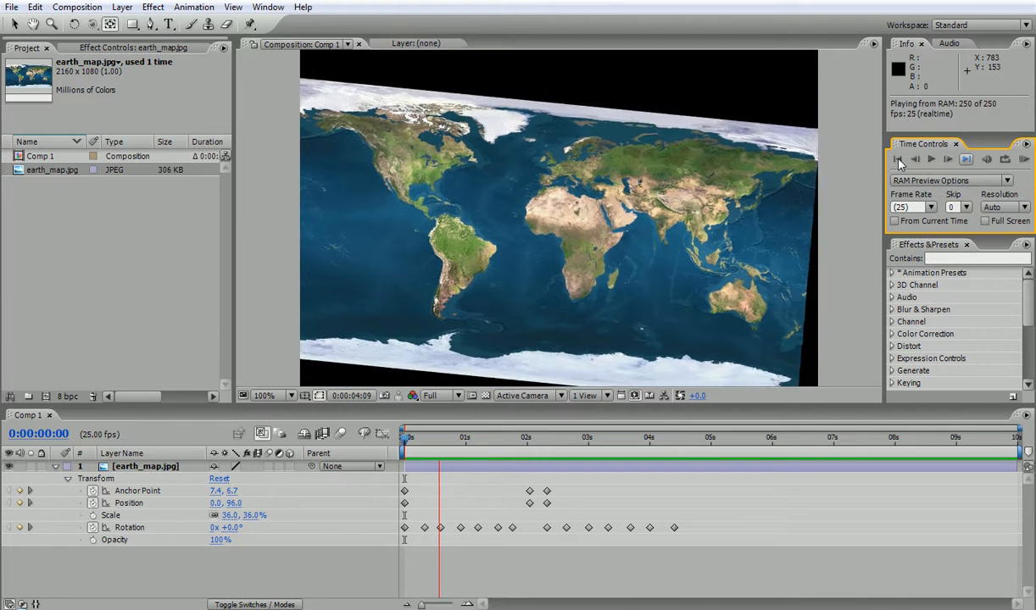
{"action": "left_click", "coordinate": [899, 161]}
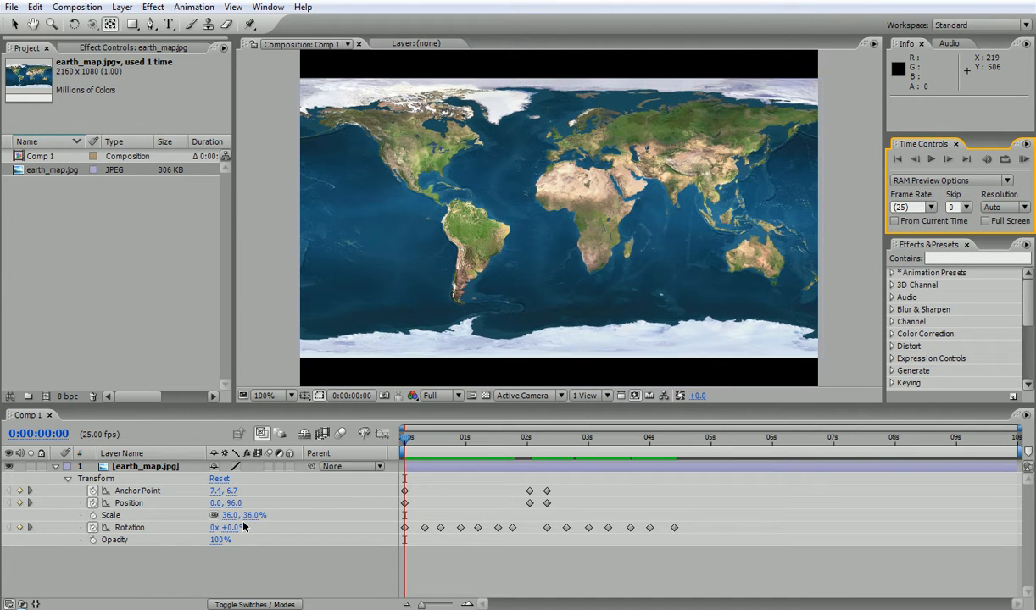
Try scaling the map down to 13%, play a RAM preview, and undo the scale change
{"action": "mouse_move", "coordinate": [247, 515]}
{"action": "left_mouse_down"}
{"action": "mouse_move", "coordinate": [227, 515]}
{"action": "mouse_move", "coordinate": [236, 515]}
{"action": "left_mouse_up"}
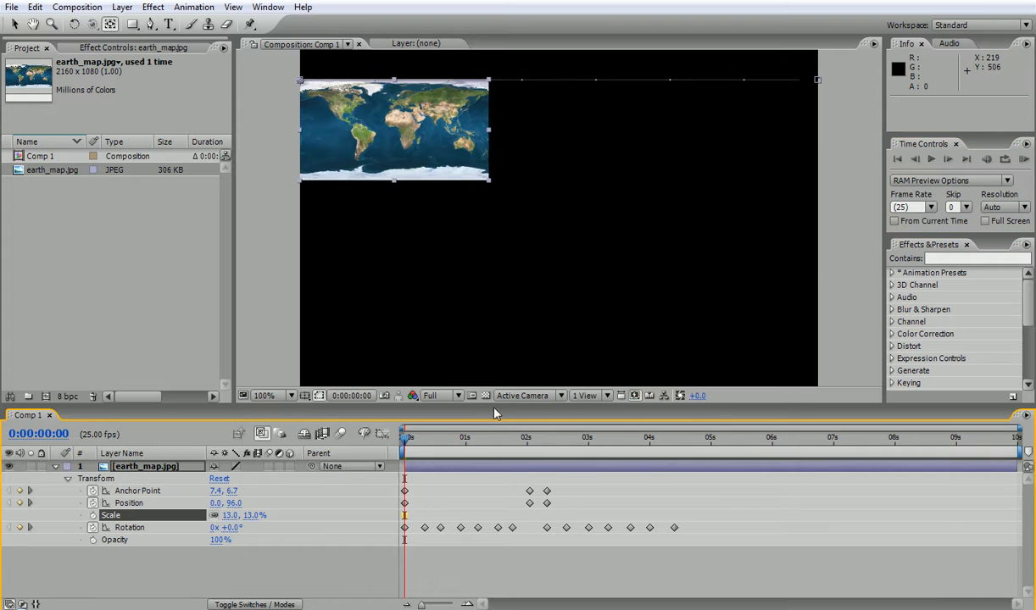
{"action": "left_click", "coordinate": [1022, 160]}
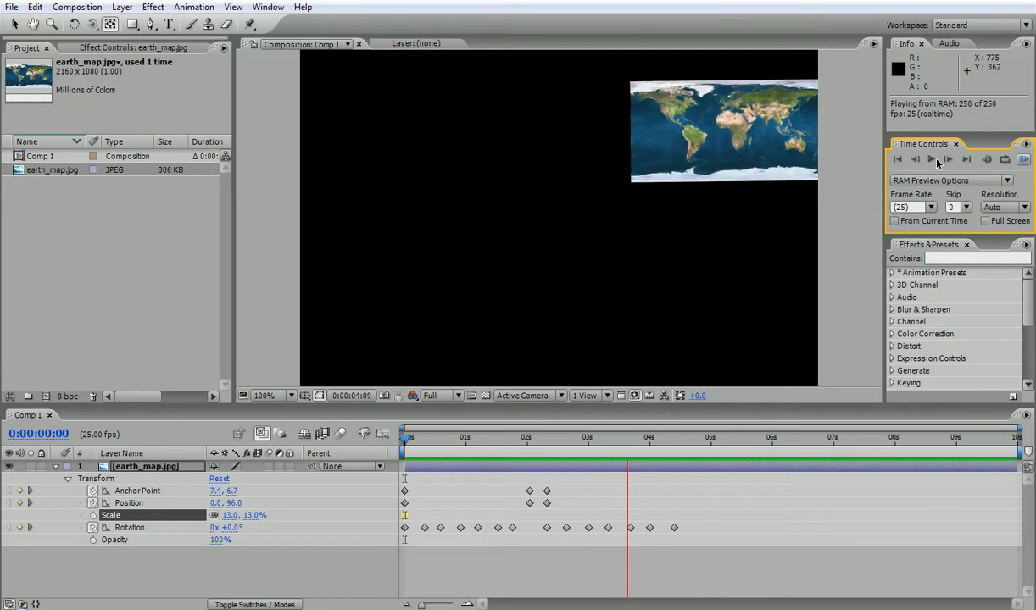
{"action": "left_click", "coordinate": [898, 161]}
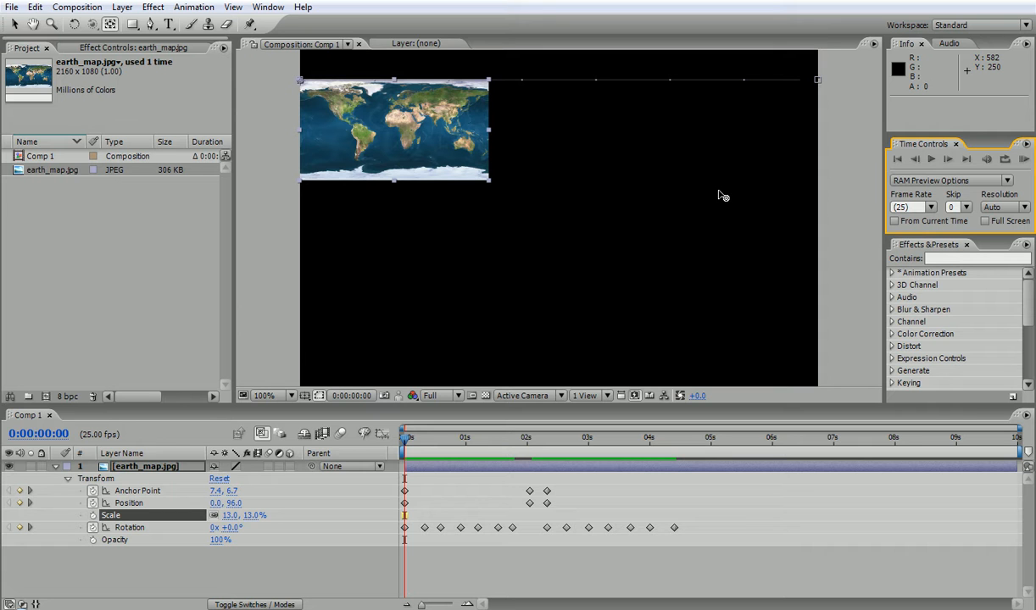
{"action": "key", "text": "ctrl+z"}
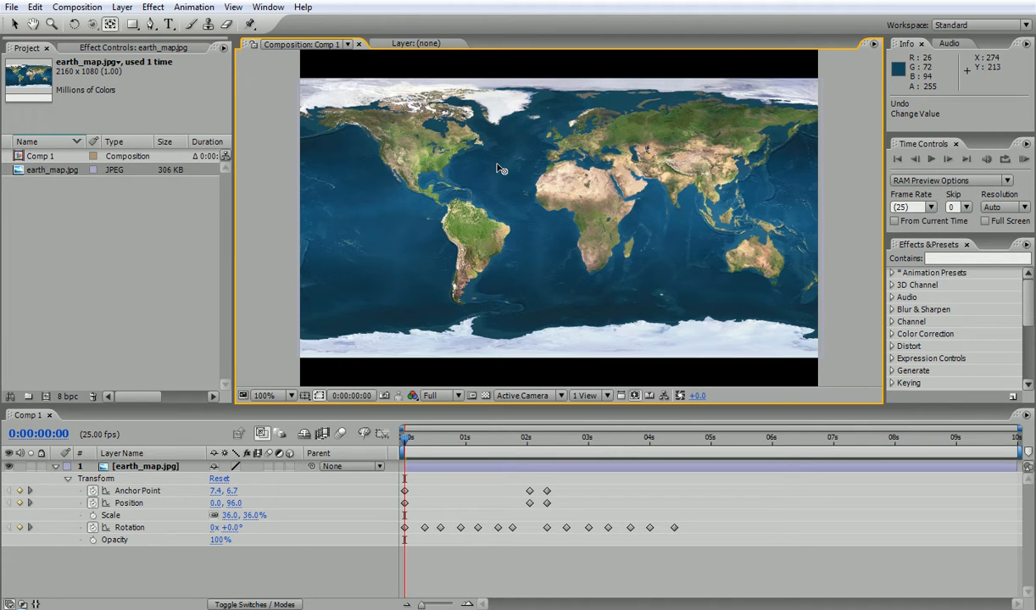
Save the project as a new file named 3D Layers 02
{"action": "left_click", "coordinate": [12, 8]}
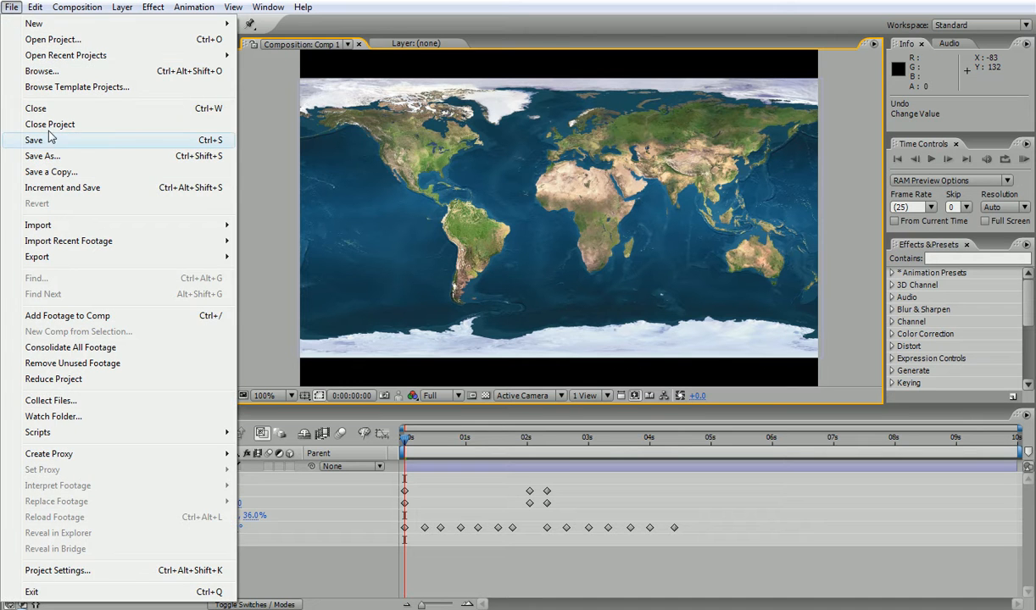
{"action": "left_click", "coordinate": [46, 140]}
{"action": "left_click", "coordinate": [280, 122]}
{"action": "left_click_drag", "start_coordinate": [348, 428], "coordinate": [410, 425]}
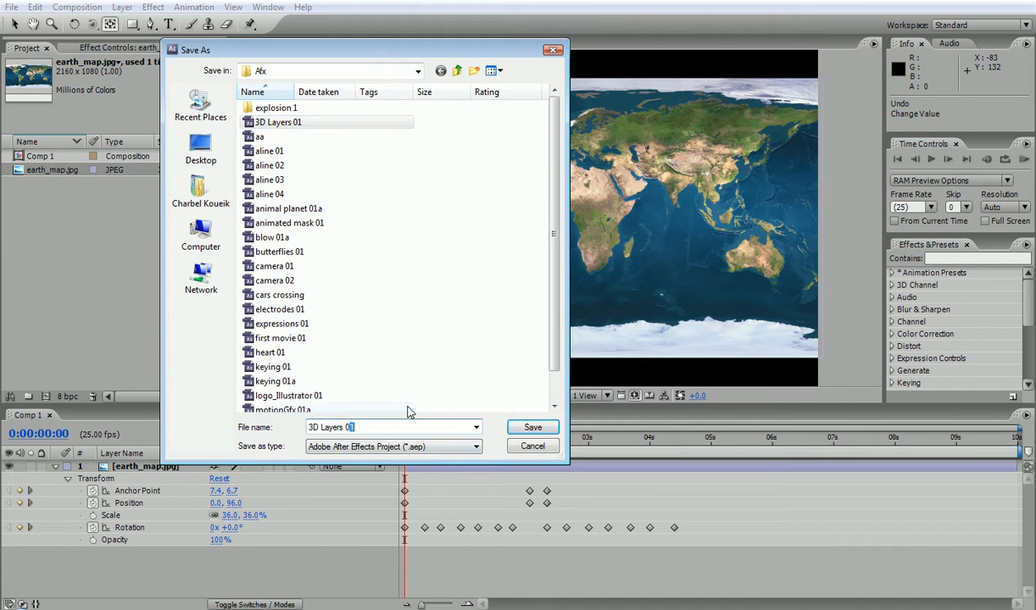
{"action": "type", "text": "02"}
{"action": "key", "text": "Return"}
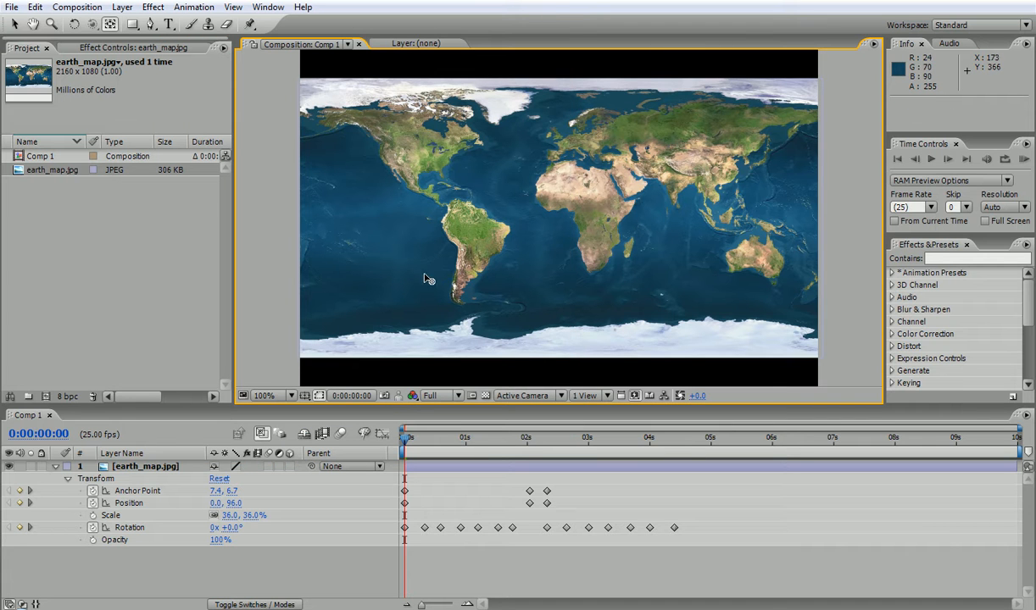
Make the earth_map.jpg layer a 3D layer and reset its transform values
{"action": "left_click", "coordinate": [289, 467]}
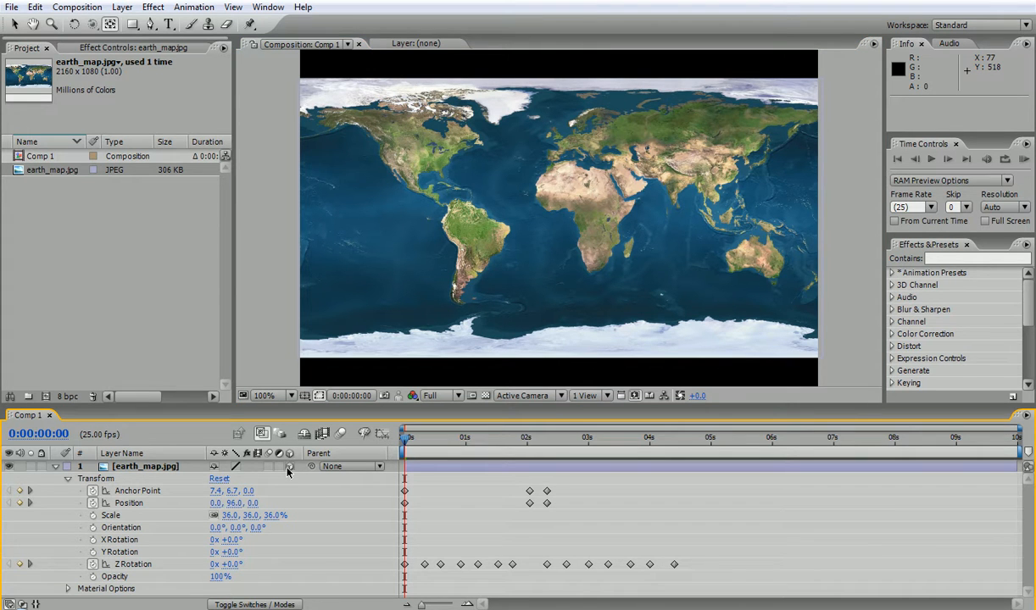
{"action": "left_click", "coordinate": [288, 467]}
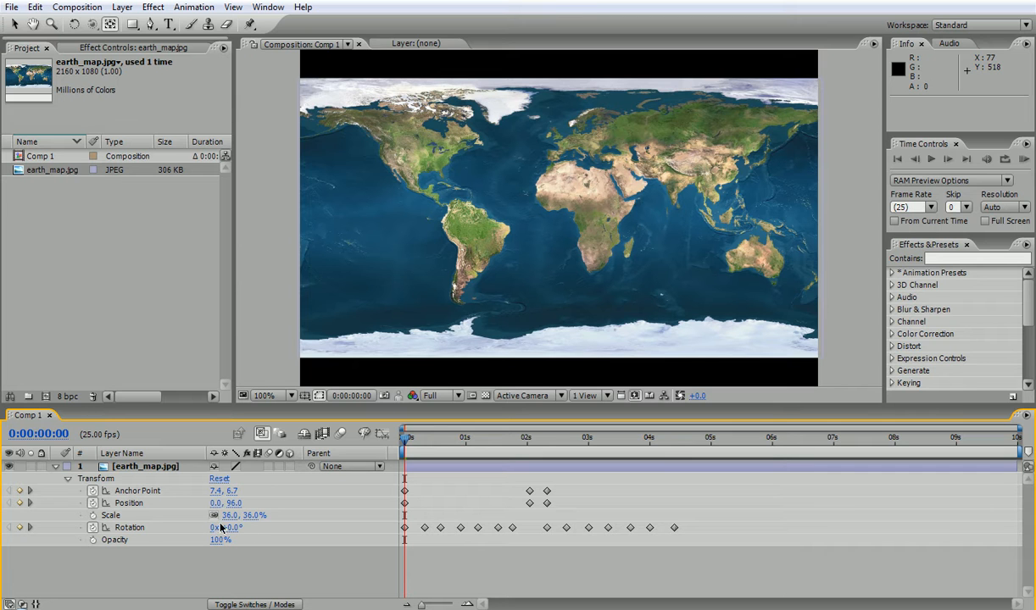
{"action": "left_click", "coordinate": [289, 467]}
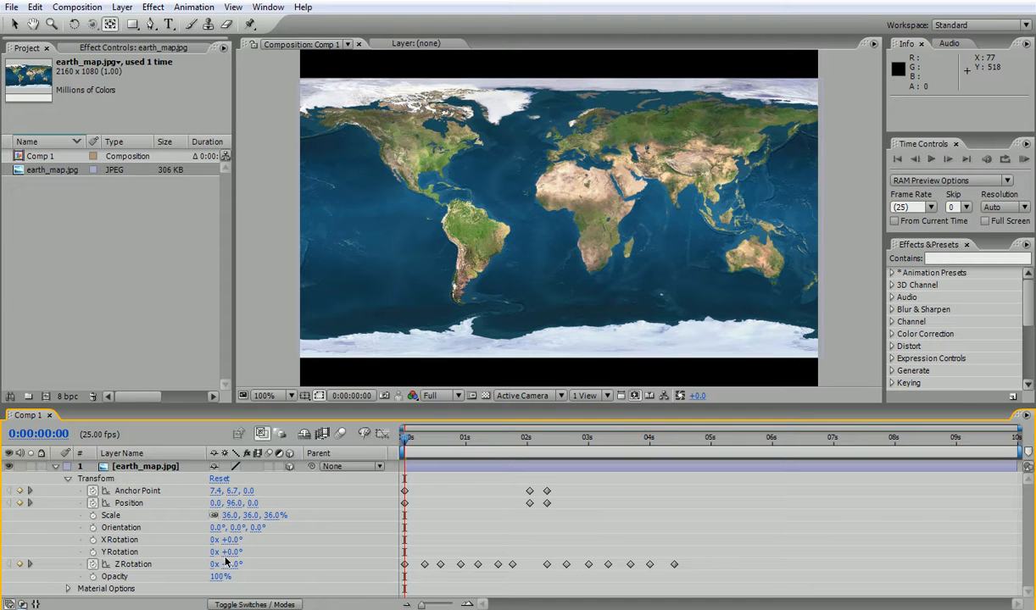
{"action": "left_click", "coordinate": [222, 479]}
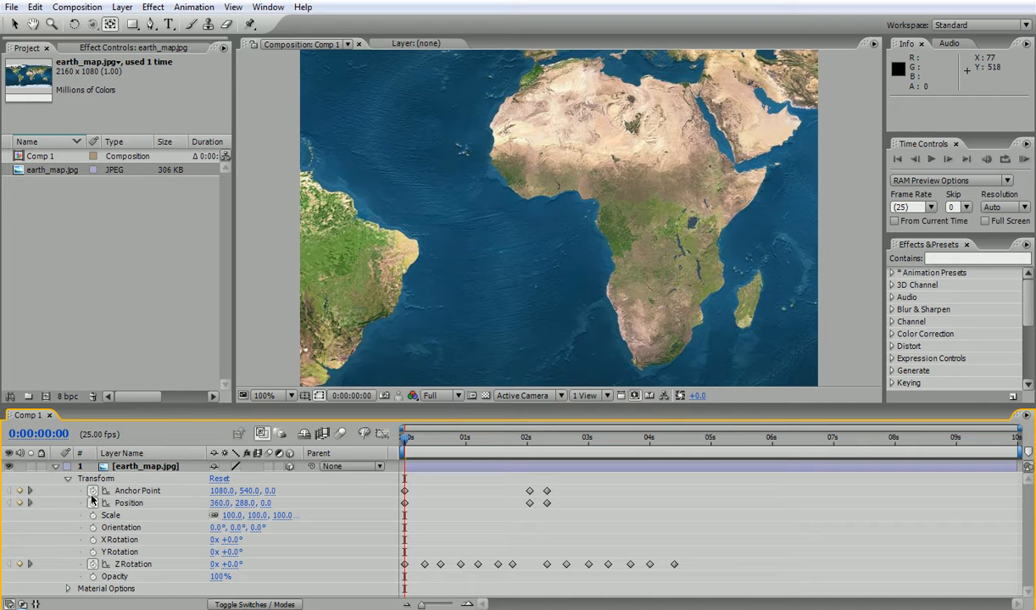
Remove all Anchor Point, Position and Z Rotation keyframes from the map layer, and set its Scale to 37%
{"action": "left_click", "coordinate": [92, 491]}
{"action": "left_click", "coordinate": [92, 502]}
{"action": "left_click", "coordinate": [92, 564]}
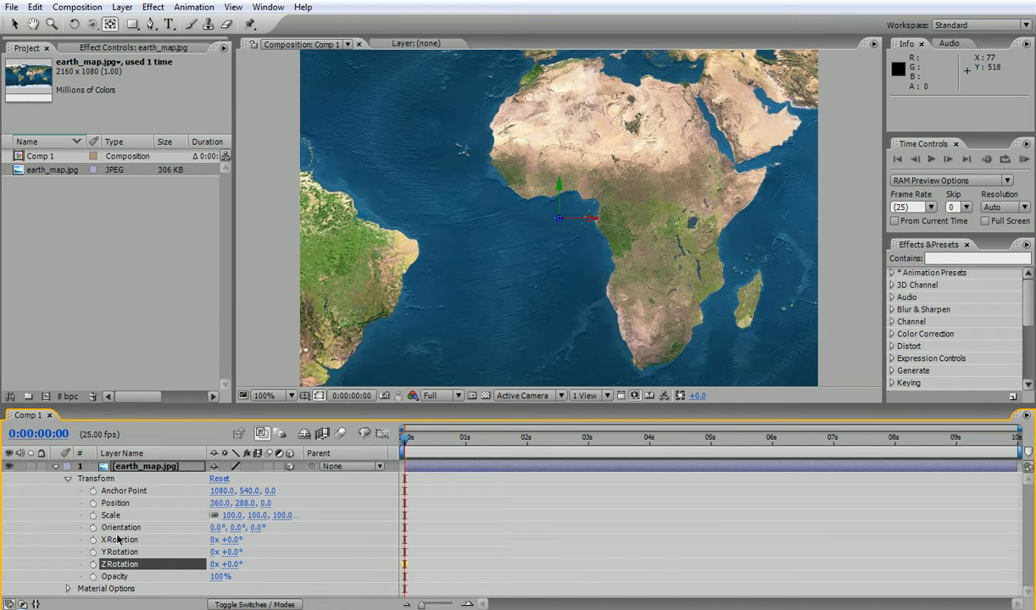
{"action": "left_click_drag", "start_coordinate": [232, 515], "coordinate": [188, 519]}
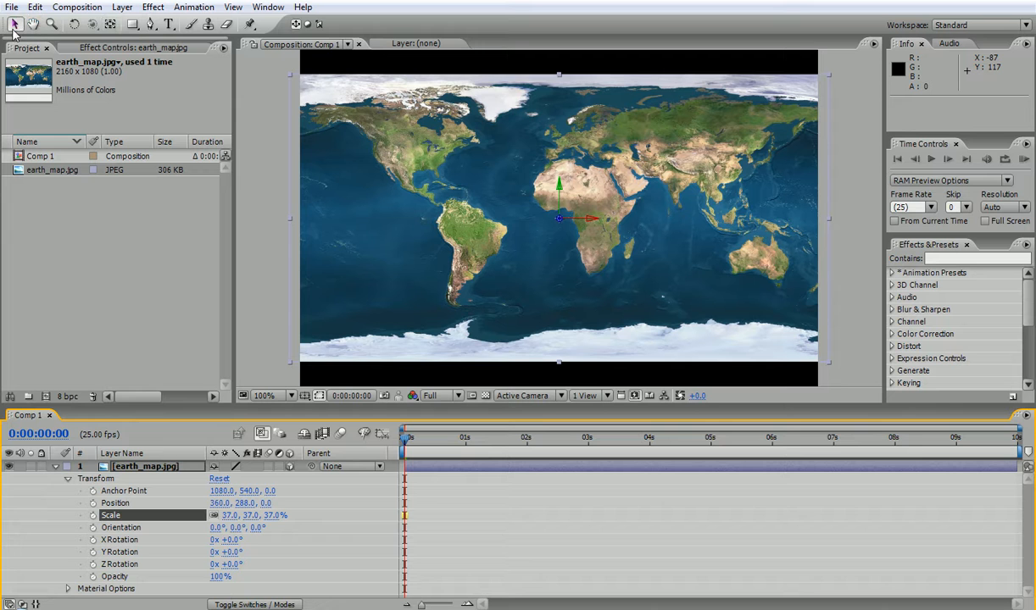
Try moving the 3D map layer freely and along its axes in the composition, undoing each move
{"action": "mouse_move", "coordinate": [579, 224]}
{"action": "left_mouse_down"}
{"action": "mouse_move", "coordinate": [583, 184]}
{"action": "mouse_move", "coordinate": [578, 204]}
{"action": "left_mouse_up"}
{"action": "key", "text": "ctrl+z"}
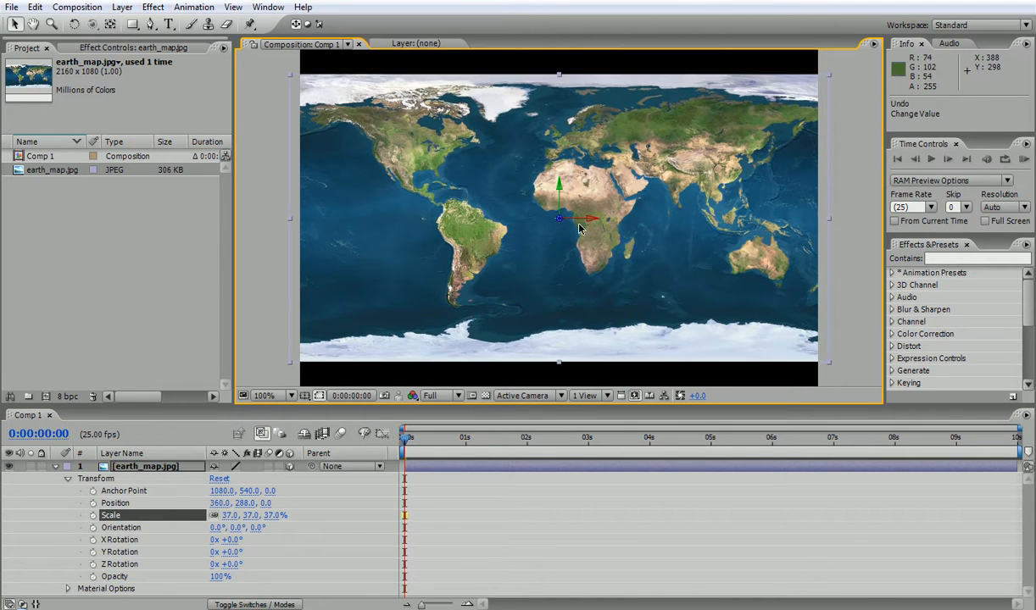
{"action": "left_click_drag", "start_coordinate": [592, 223], "coordinate": [484, 28]}
{"action": "key", "text": "ctrl+z"}
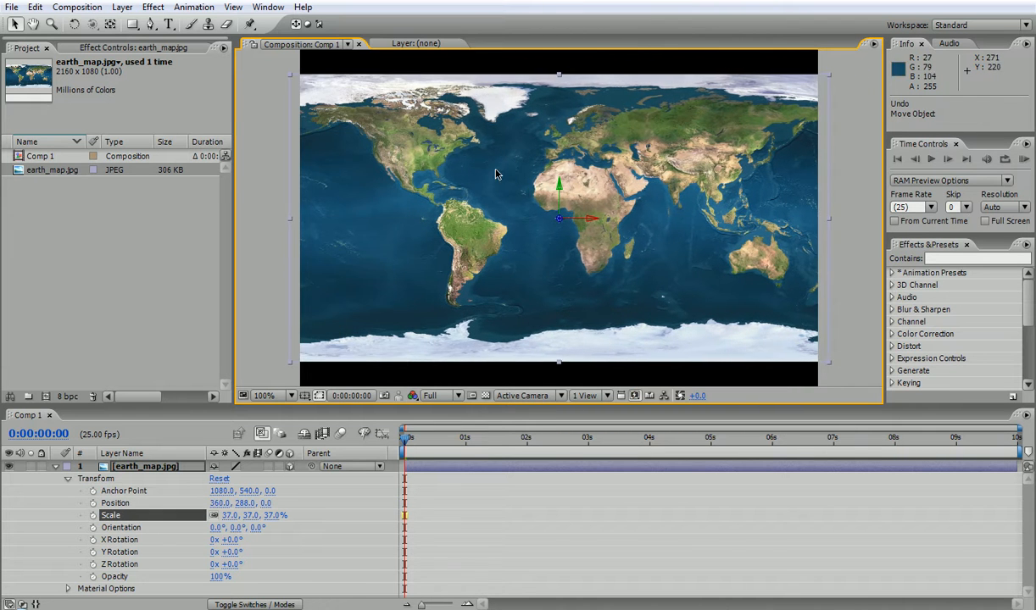
{"action": "left_click_drag", "start_coordinate": [566, 193], "coordinate": [683, 174]}
{"action": "key", "text": "ctrl+z"}
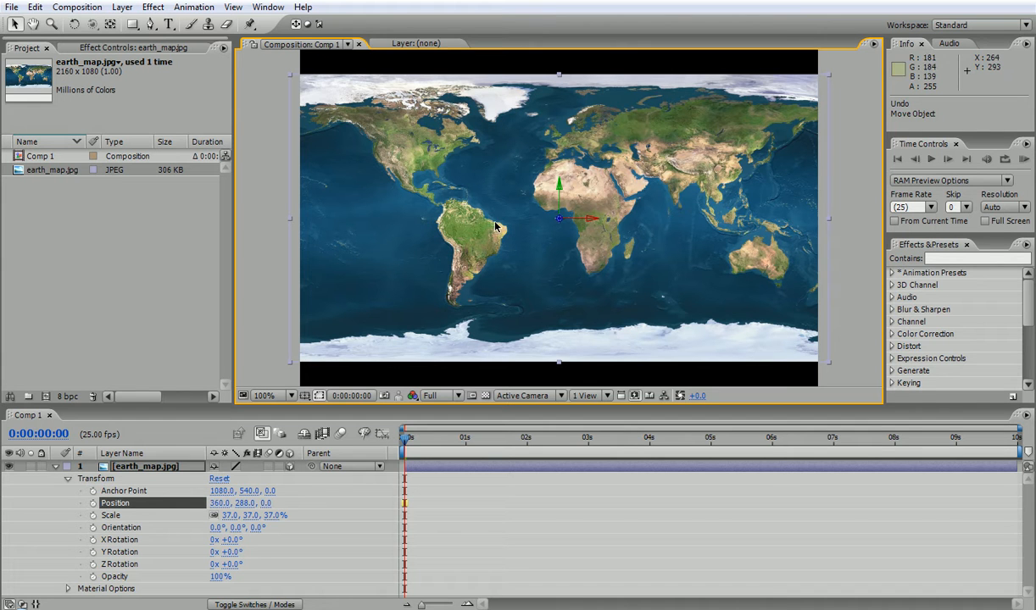
Rotate the map freehand to an Orientation of about 29.5°, 35.8°, 0.7° and keyframe Orientation at the first frame
{"action": "left_click", "coordinate": [75, 26]}
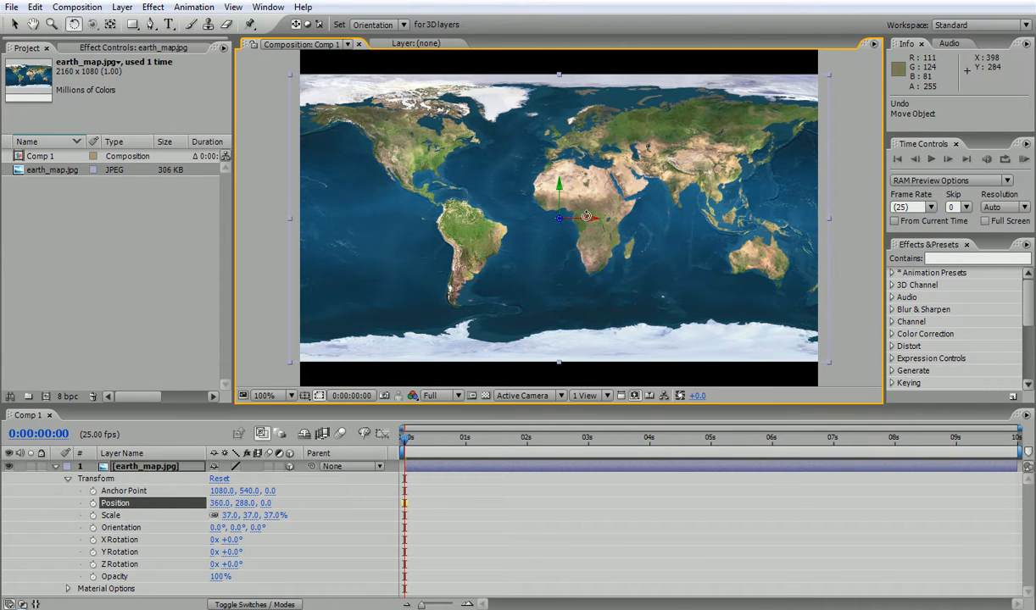
{"action": "mouse_move", "coordinate": [583, 219]}
{"action": "left_mouse_down"}
{"action": "mouse_move", "coordinate": [576, 242]}
{"action": "mouse_move", "coordinate": [572, 162]}
{"action": "mouse_move", "coordinate": [570, 249]}
{"action": "mouse_move", "coordinate": [561, 222]}
{"action": "mouse_move", "coordinate": [532, 198]}
{"action": "mouse_move", "coordinate": [545, 219]}
{"action": "mouse_move", "coordinate": [545, 269]}
{"action": "mouse_move", "coordinate": [527, 217]}
{"action": "mouse_move", "coordinate": [548, 194]}
{"action": "mouse_move", "coordinate": [551, 214]}
{"action": "mouse_move", "coordinate": [519, 230]}
{"action": "mouse_move", "coordinate": [543, 247]}
{"action": "mouse_move", "coordinate": [585, 216]}
{"action": "mouse_move", "coordinate": [549, 217]}
{"action": "mouse_move", "coordinate": [566, 219]}
{"action": "mouse_move", "coordinate": [555, 224]}
{"action": "mouse_move", "coordinate": [539, 210]}
{"action": "mouse_move", "coordinate": [572, 185]}
{"action": "mouse_move", "coordinate": [547, 212]}
{"action": "mouse_move", "coordinate": [567, 218]}
{"action": "left_mouse_up"}
{"action": "key", "text": "ctrl+z"}
{"action": "key", "text": "ctrl+z"}
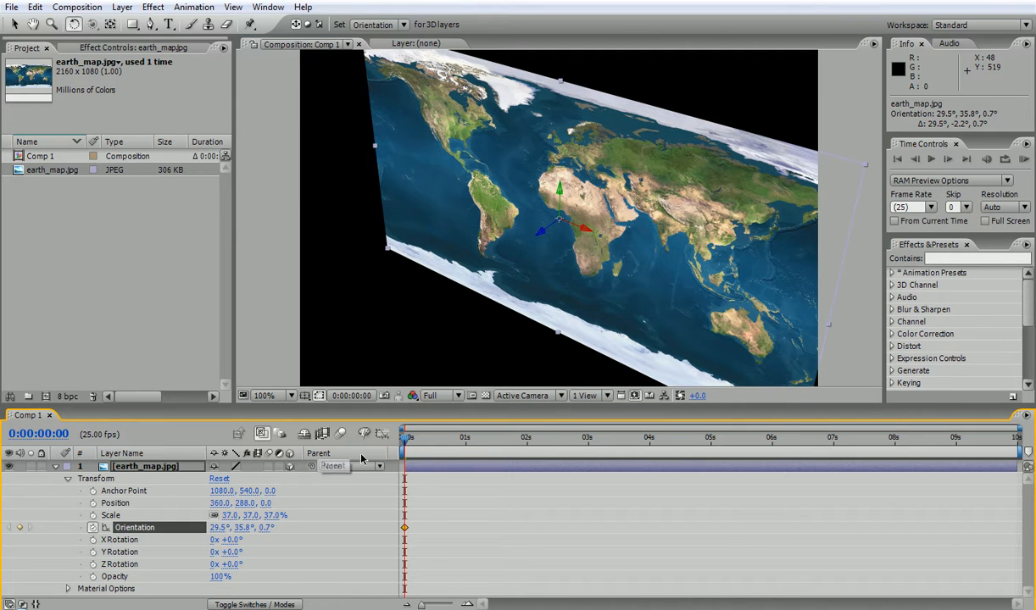
Rotate the map freehand to add Orientation keyframes of about 67.4°, 52.1°, 317.4° at 0:00:00:10 and 207.4°, 62.2°, 172.8° at 0:00:00:20
{"action": "left_click_drag", "start_coordinate": [414, 439], "coordinate": [429, 438]}
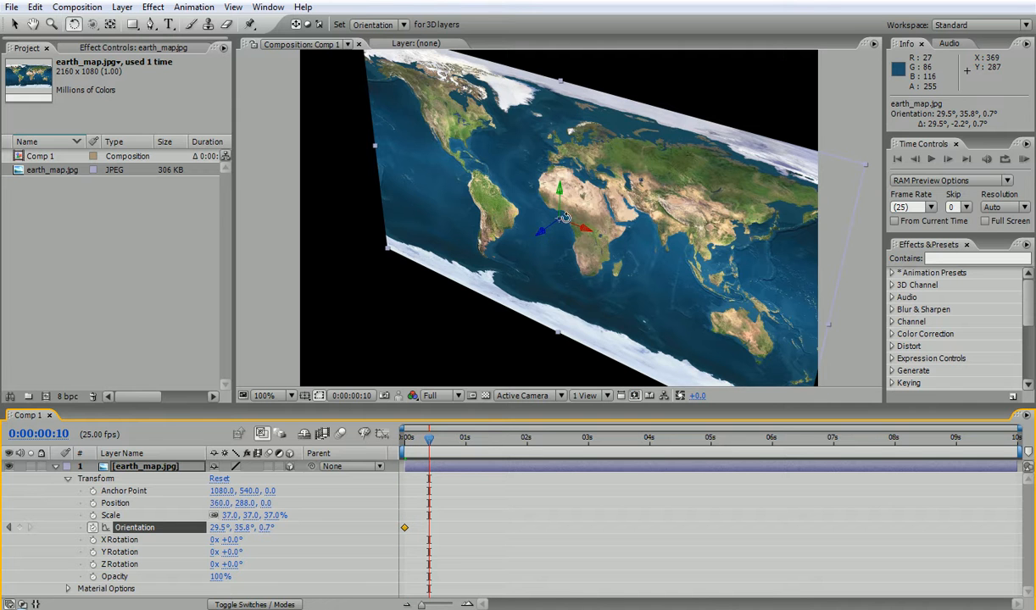
{"action": "left_click_drag", "start_coordinate": [555, 220], "coordinate": [519, 314]}
{"action": "left_click_drag", "start_coordinate": [432, 447], "coordinate": [453, 425]}
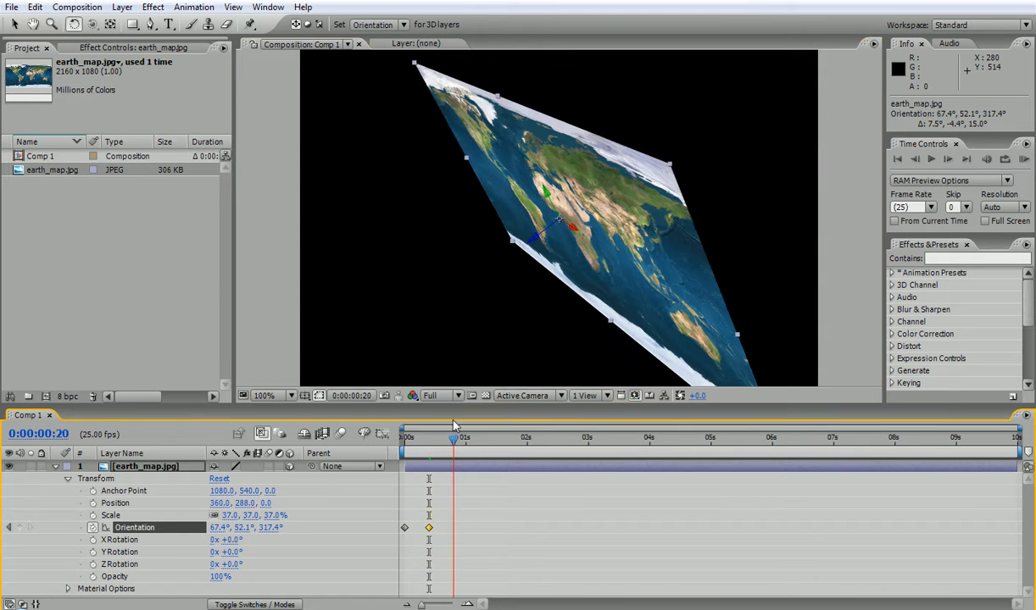
{"action": "left_click_drag", "start_coordinate": [557, 222], "coordinate": [507, 384]}
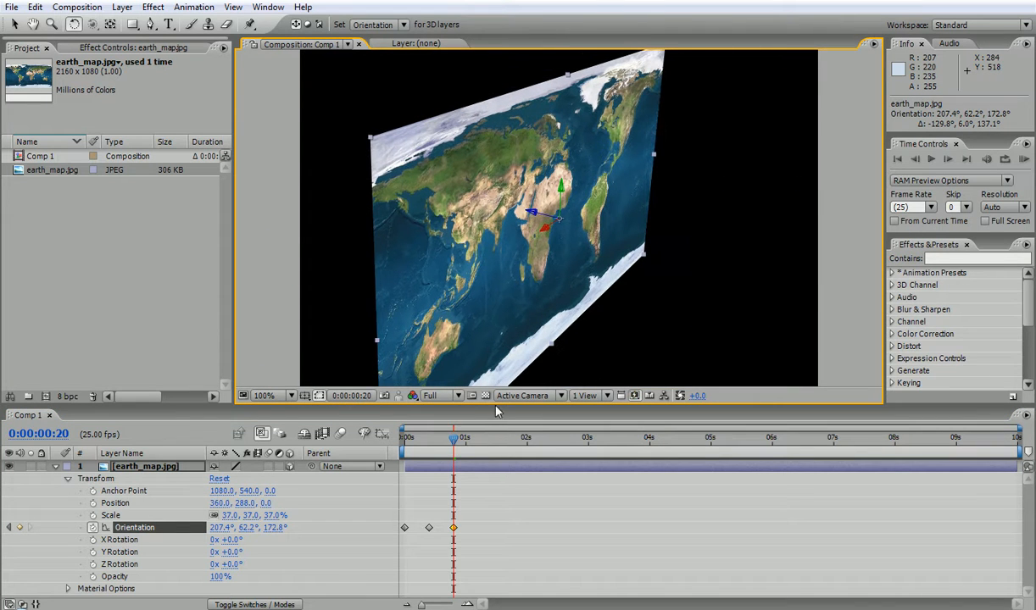
Rotate the map freehand to add Orientation keyframes of about 351.5°, 5.4°, 102.6° at 0:00:01:07 and 40.2°, 38.7°, 354.3° at 0:00:01:21
{"action": "left_click", "coordinate": [482, 438]}
{"action": "left_click_drag", "start_coordinate": [530, 223], "coordinate": [587, 226]}
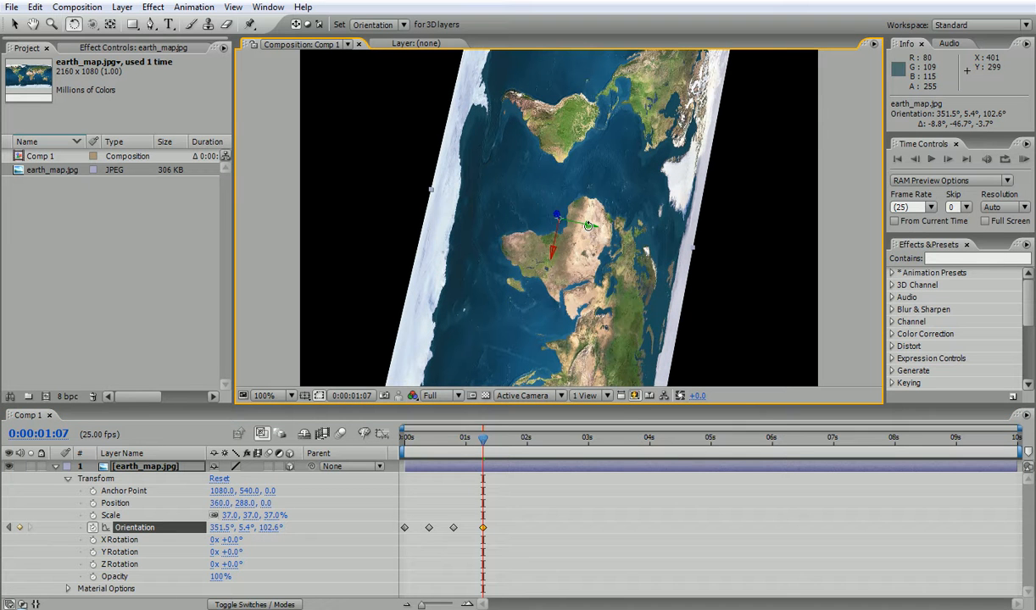
{"action": "left_click_drag", "start_coordinate": [511, 445], "coordinate": [517, 439]}
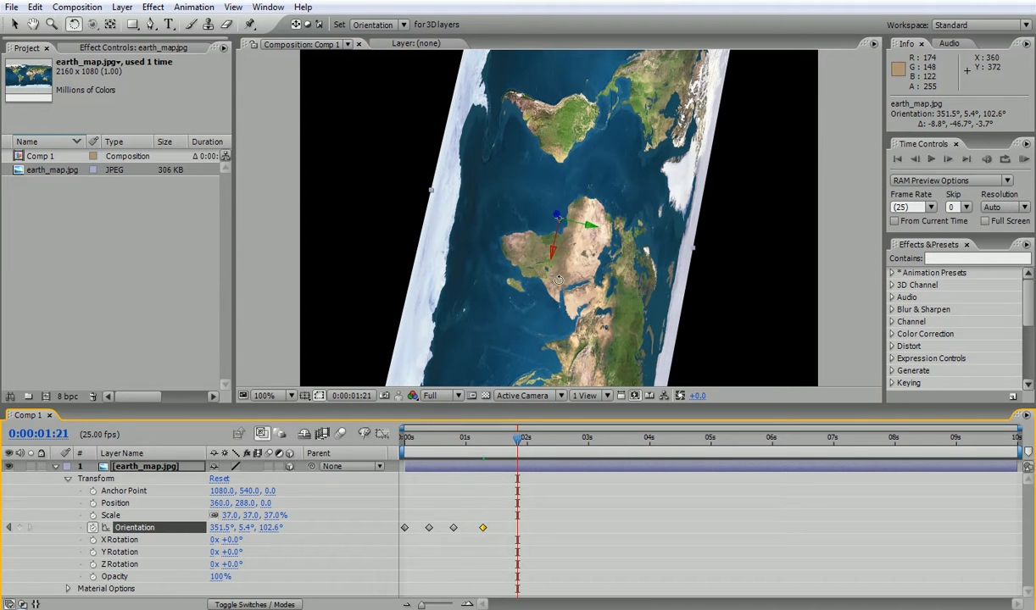
{"action": "left_click_drag", "start_coordinate": [589, 249], "coordinate": [646, 189]}
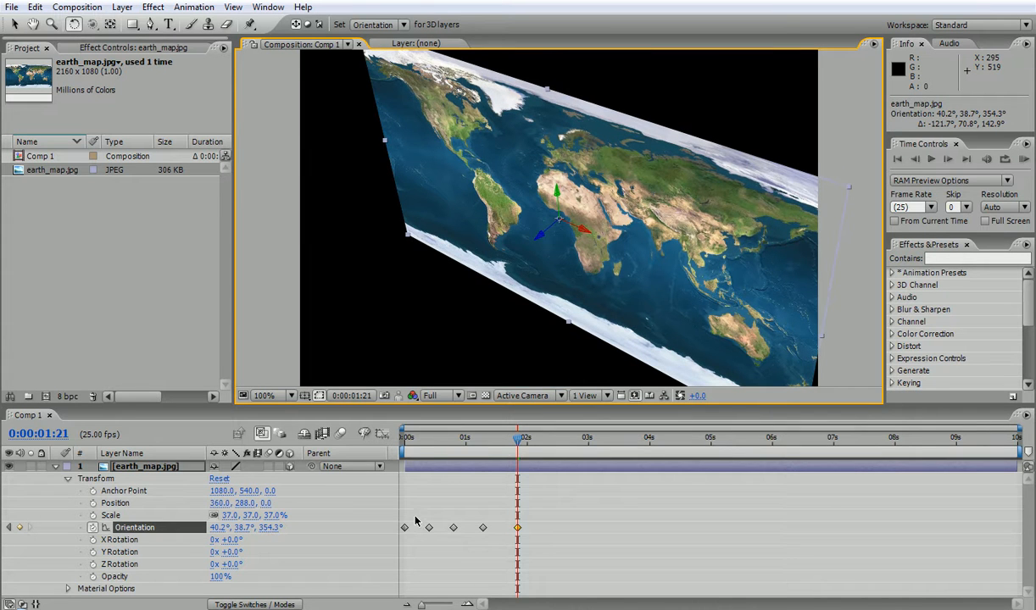
Copy the first Orientation keyframe and paste it at 0:00:02:07
{"action": "left_click_drag", "start_coordinate": [419, 514], "coordinate": [397, 546]}
{"action": "left_click_drag", "start_coordinate": [517, 441], "coordinate": [541, 442]}
{"action": "key", "text": "ctrl+v"}
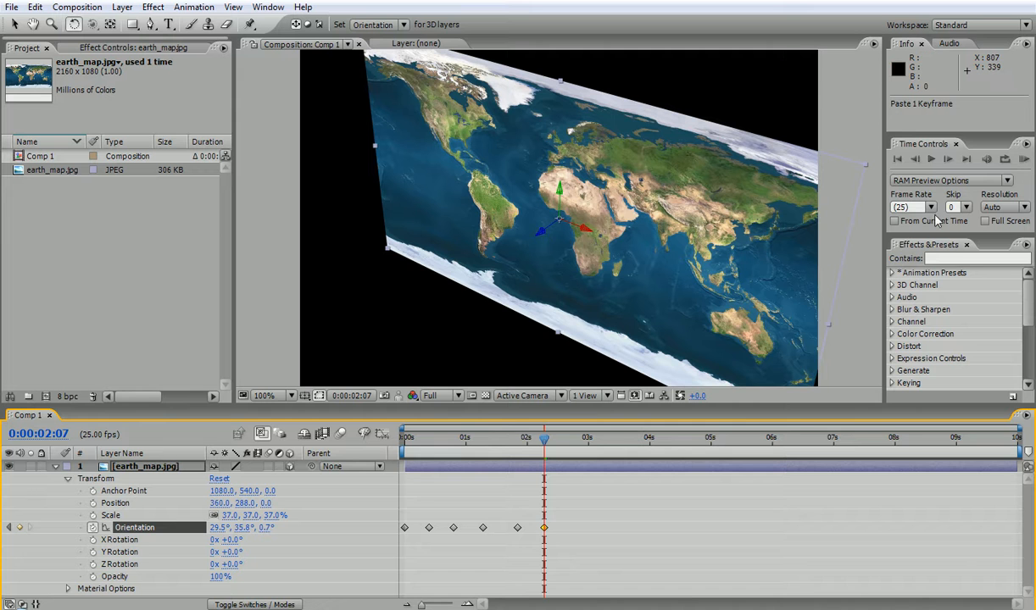
Shorten the work area to end at 0:00:02:13 and play a RAM preview of the rotation
{"action": "left_click", "coordinate": [1024, 159]}
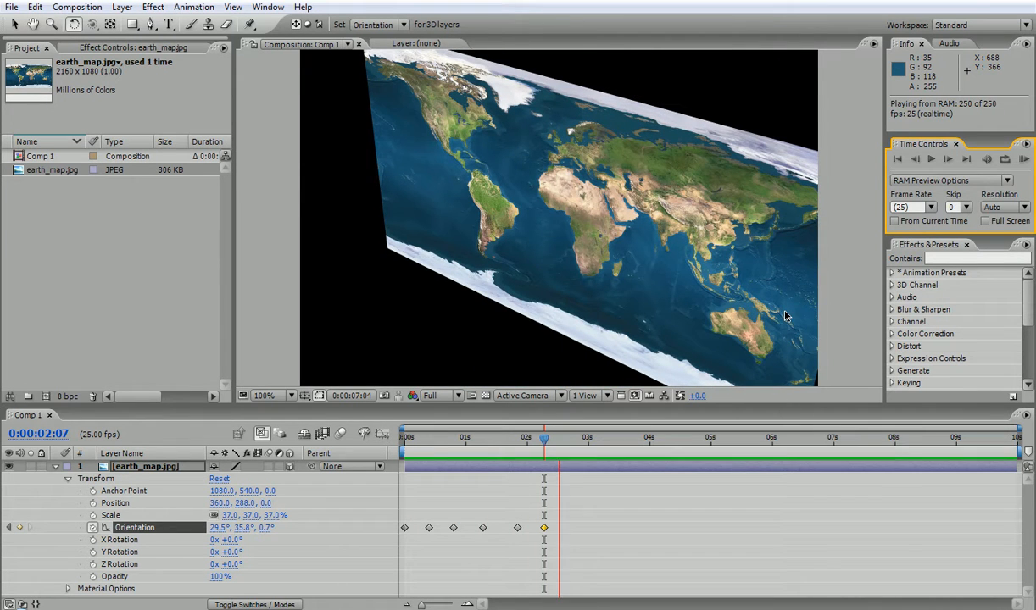
{"action": "left_click_drag", "start_coordinate": [1023, 458], "coordinate": [572, 460]}
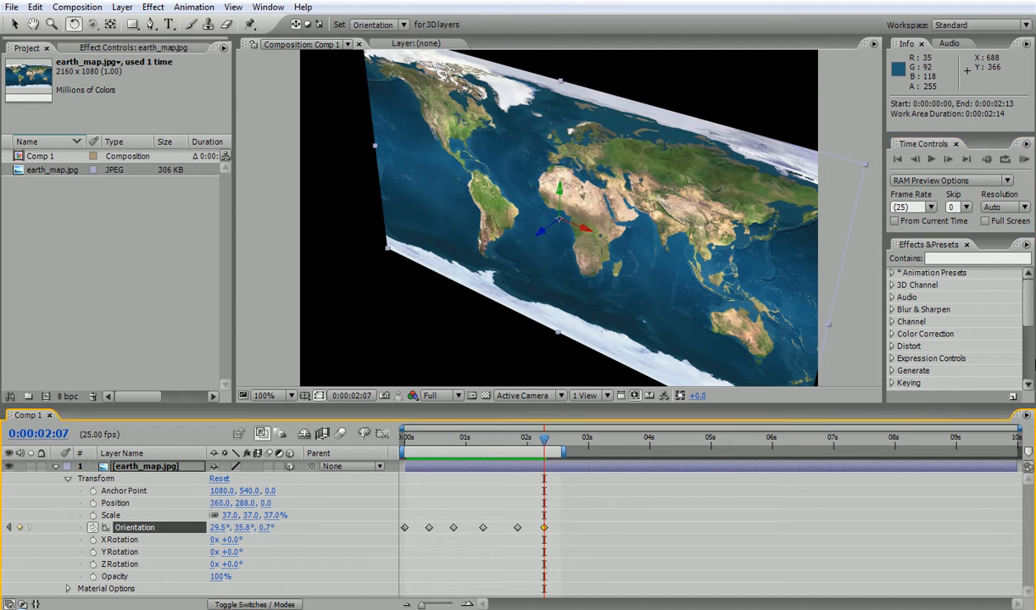
{"action": "left_click", "coordinate": [1023, 159]}
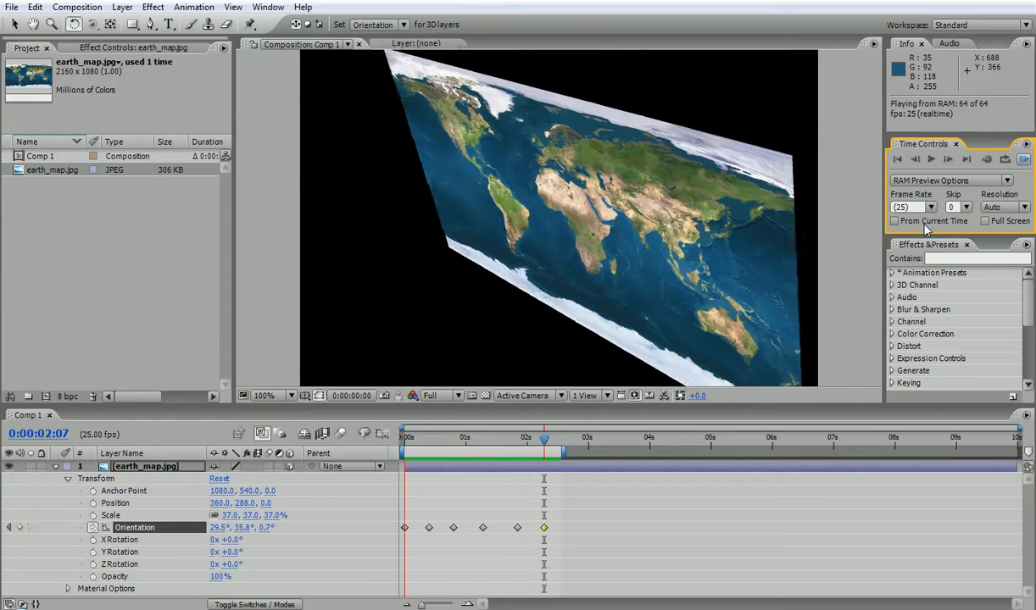
Stop the preview and remove all Orientation keyframes from the map layer
{"action": "left_click", "coordinate": [895, 157]}
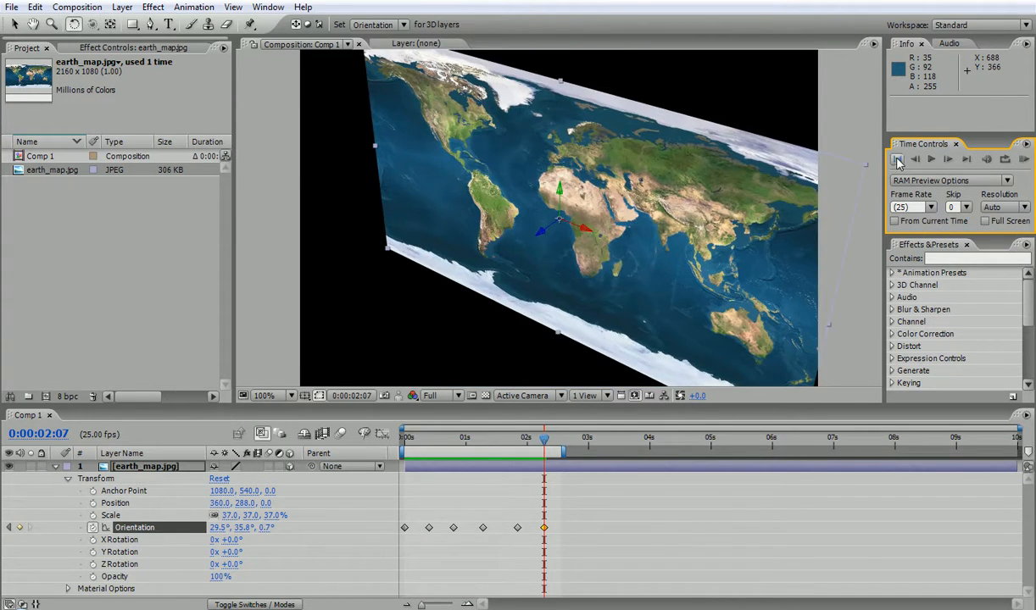
{"action": "left_click", "coordinate": [93, 528]}
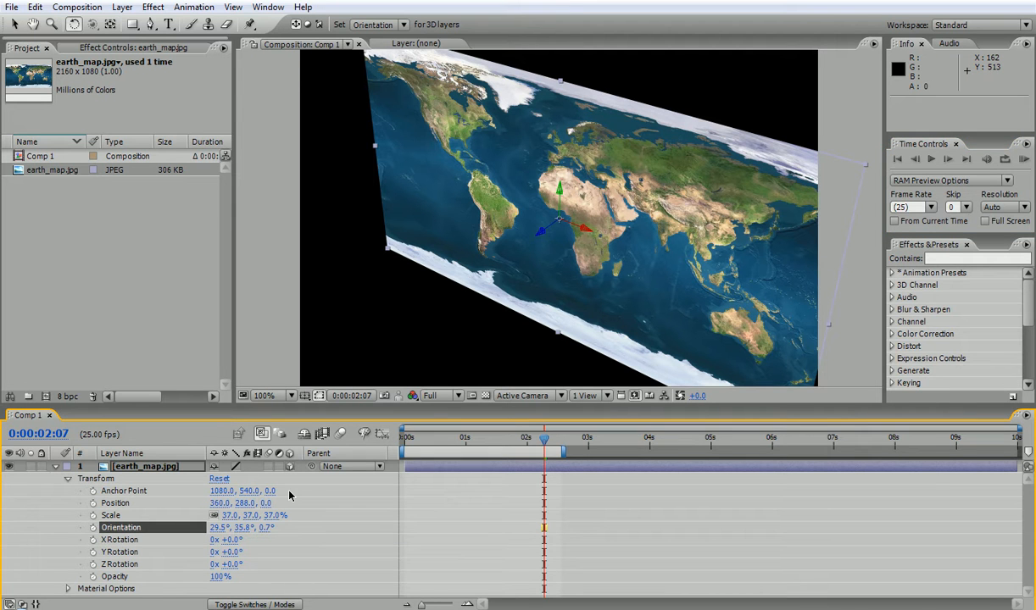